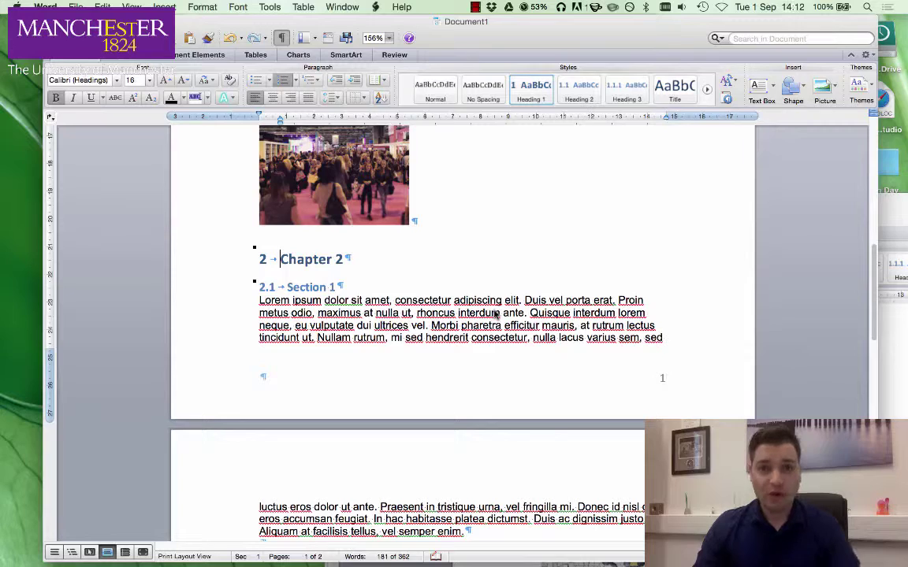
Look through both chapters to examine their headings, text, pictures and where Chapter 2 starts.
{"action": "scroll", "coordinate": [387, 279], "scroll_direction": "up", "scroll_amount": 3}
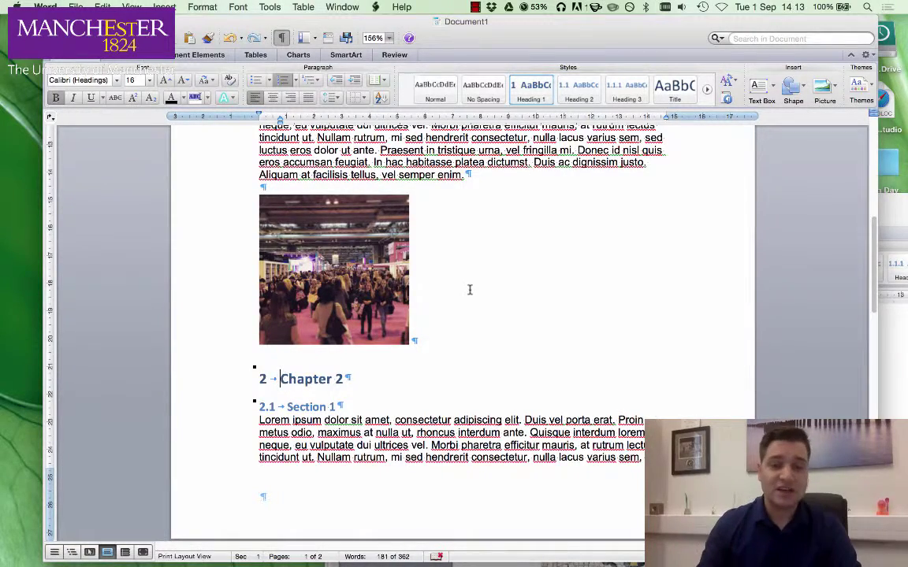
{"action": "scroll", "coordinate": [504, 287], "scroll_direction": "up", "scroll_amount": 10}
{"action": "scroll", "coordinate": [543, 284], "scroll_direction": "down", "scroll_amount": 10}
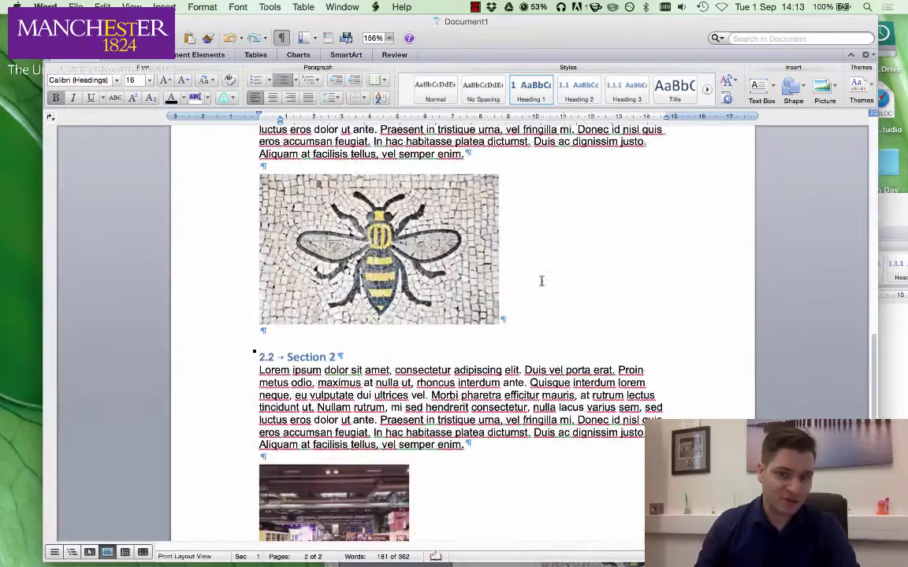
{"action": "scroll", "coordinate": [326, 332], "scroll_direction": "up", "scroll_amount": 4}
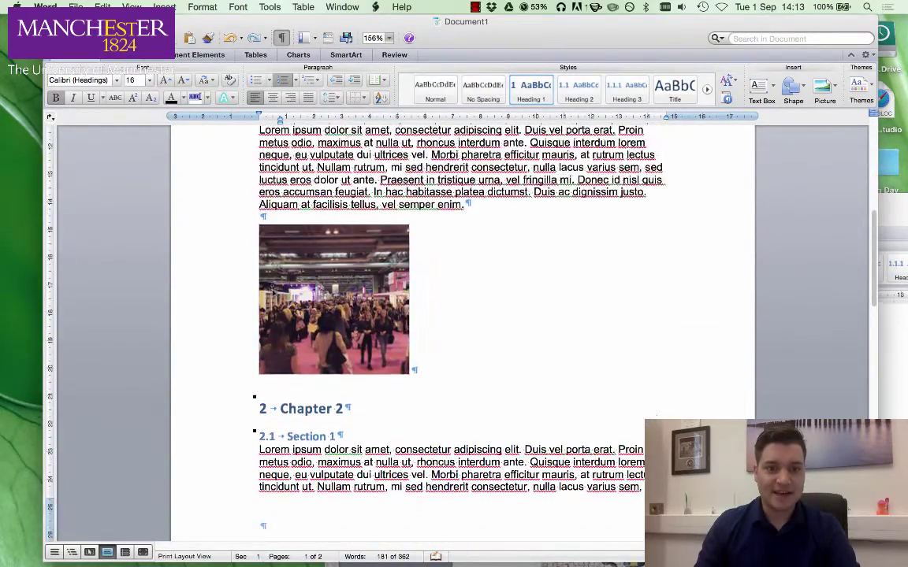
{"action": "left_click", "coordinate": [240, 489]}
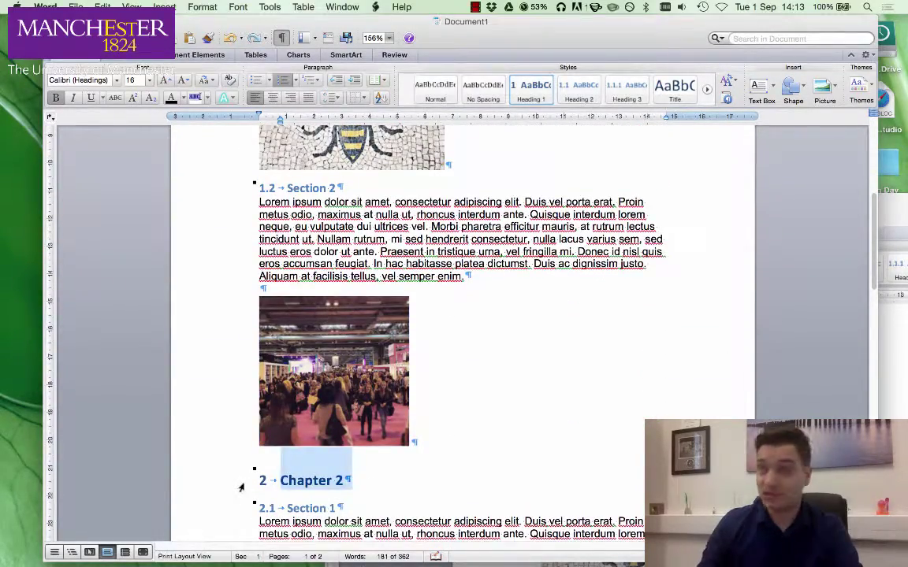
{"action": "scroll", "coordinate": [493, 407], "scroll_direction": "up", "scroll_amount": 10}
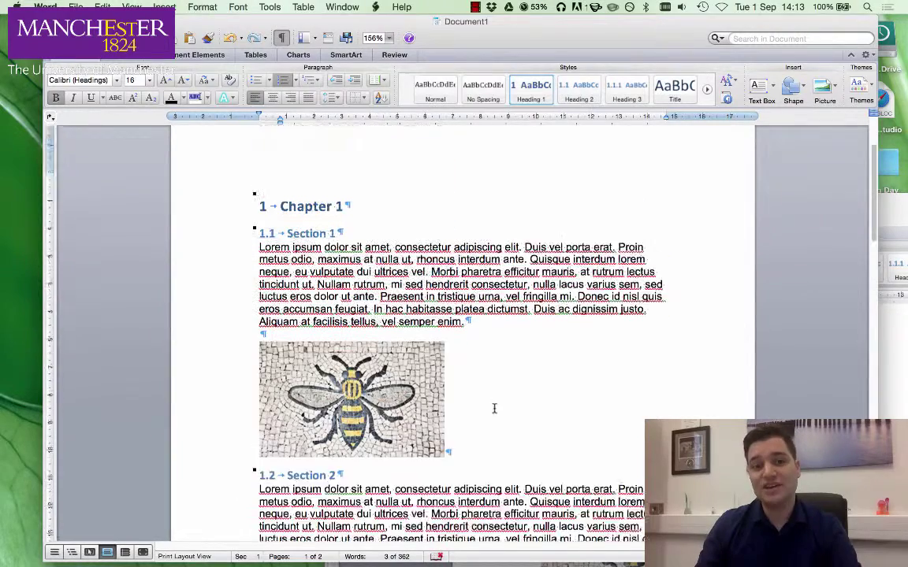
{"action": "scroll", "coordinate": [334, 283], "scroll_direction": "down", "scroll_amount": 7}
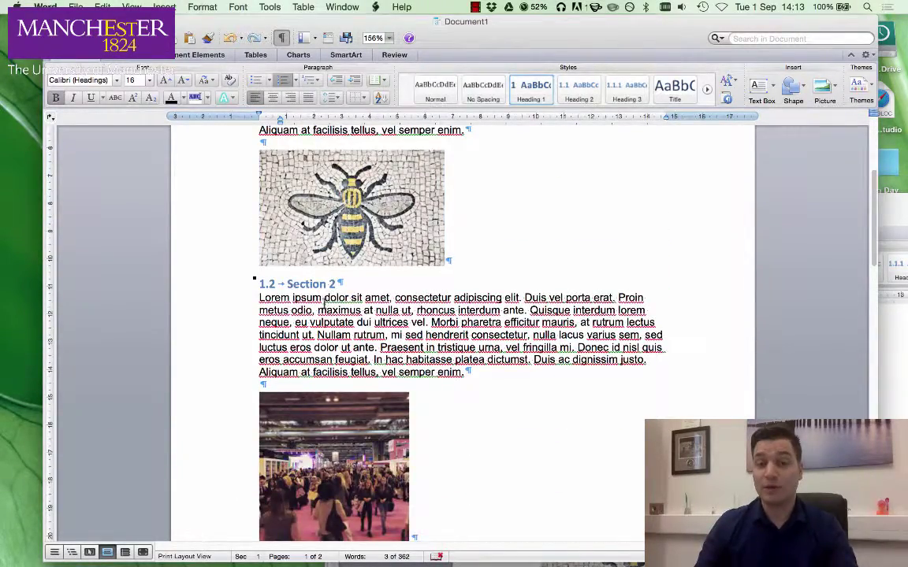
{"action": "scroll", "coordinate": [324, 303], "scroll_direction": "down", "scroll_amount": 5}
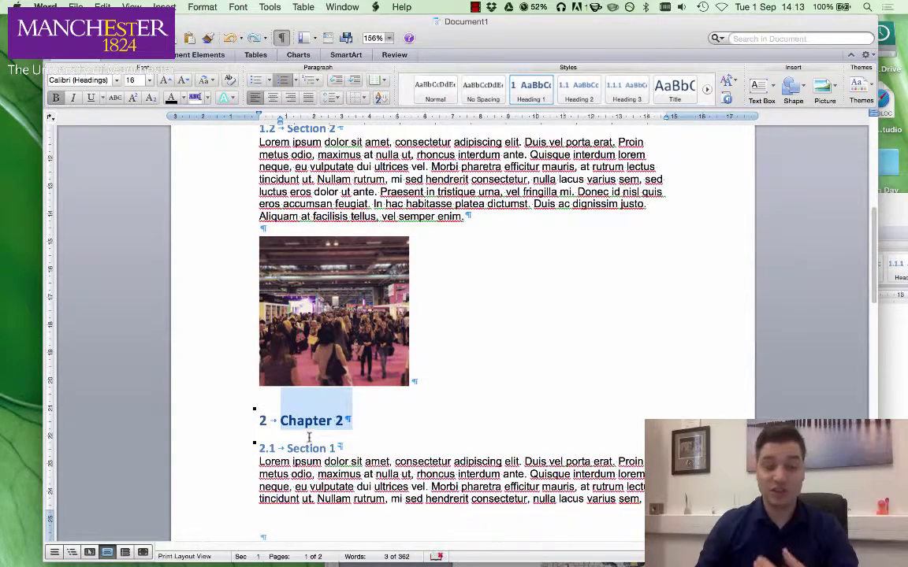
Insert a Next Page section break immediately before the Chapter 2 heading text.
{"action": "left_click", "coordinate": [298, 422]}
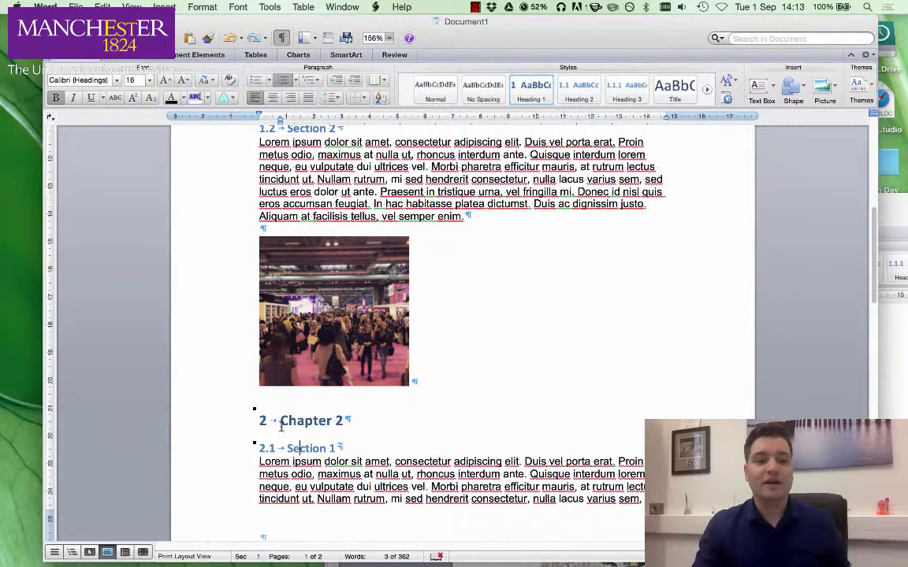
{"action": "left_click", "coordinate": [281, 423]}
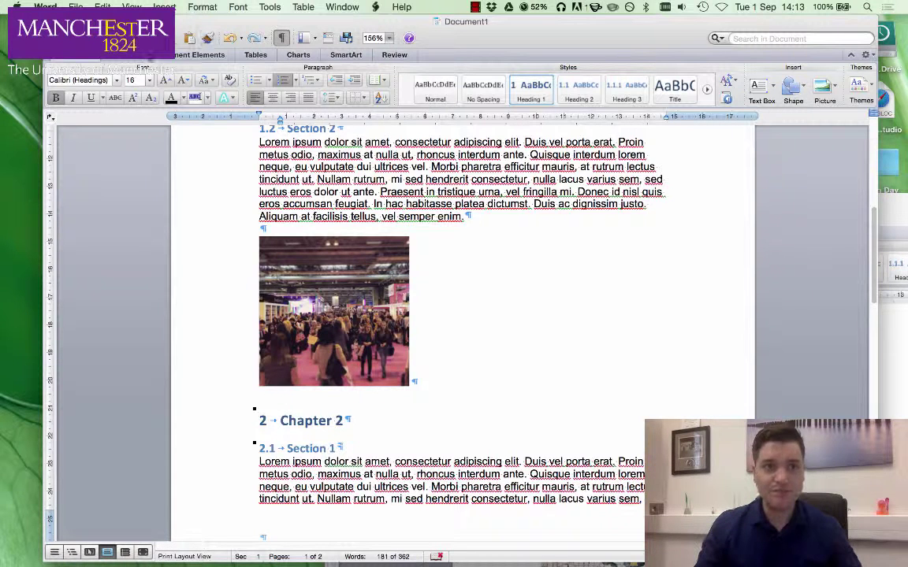
{"action": "left_click", "coordinate": [203, 54]}
{"action": "left_click", "coordinate": [126, 88]}
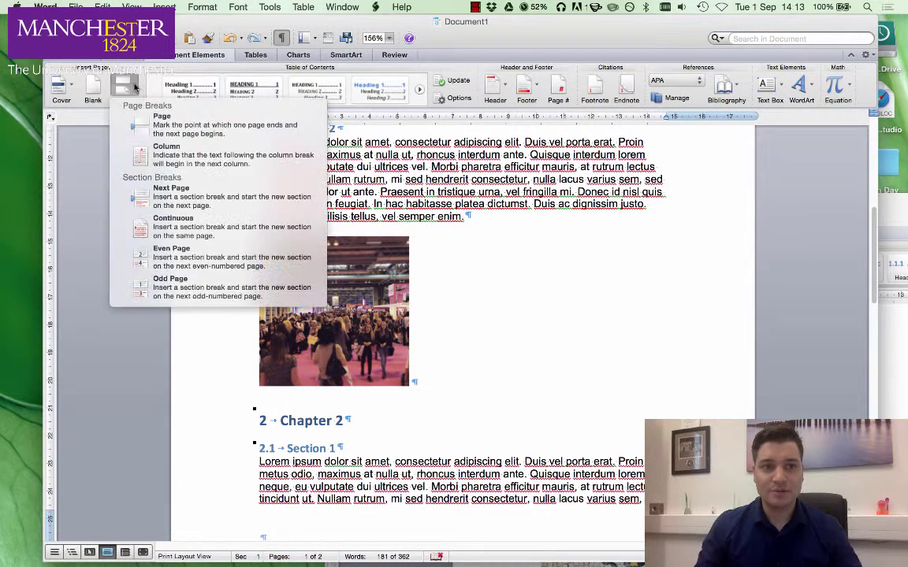
{"action": "left_click", "coordinate": [181, 200]}
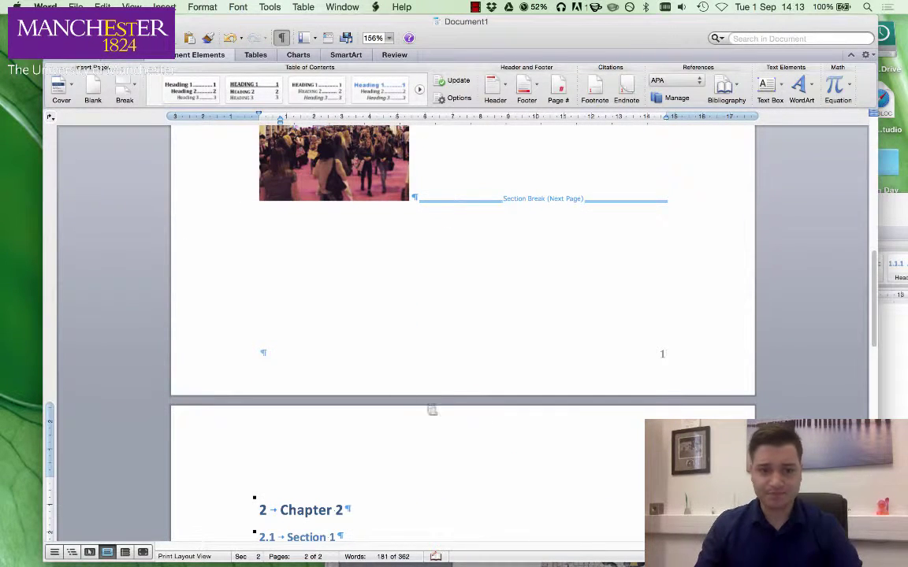
Toggle the formatting marks off and on, and examine the section break and the pages around it.
{"action": "left_click", "coordinate": [282, 39]}
{"action": "left_click", "coordinate": [281, 39]}
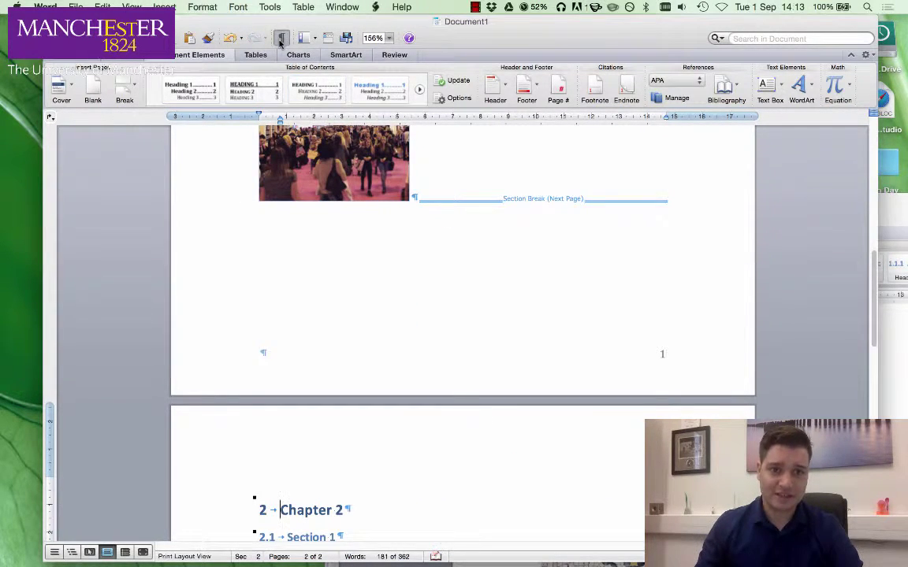
{"action": "left_click", "coordinate": [281, 38]}
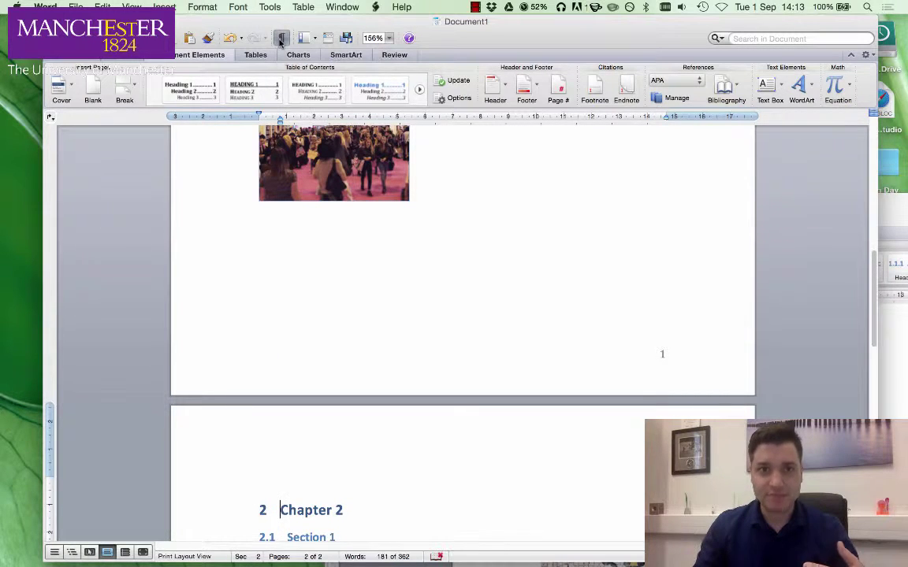
{"action": "left_click", "coordinate": [282, 39]}
{"action": "scroll", "coordinate": [410, 283], "scroll_direction": "up", "scroll_amount": 2}
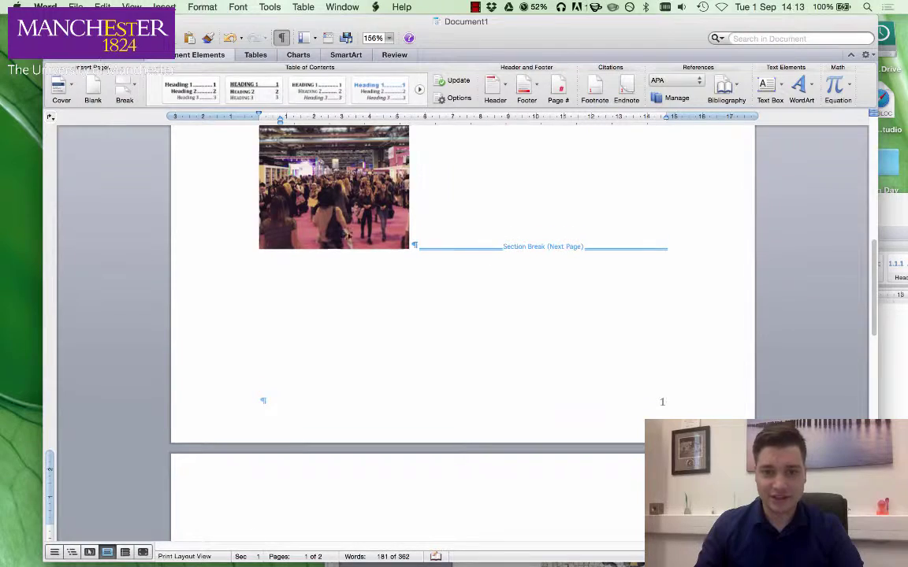
{"action": "scroll", "coordinate": [562, 259], "scroll_direction": "down", "scroll_amount": 4}
{"action": "scroll", "coordinate": [294, 320], "scroll_direction": "down", "scroll_amount": 3}
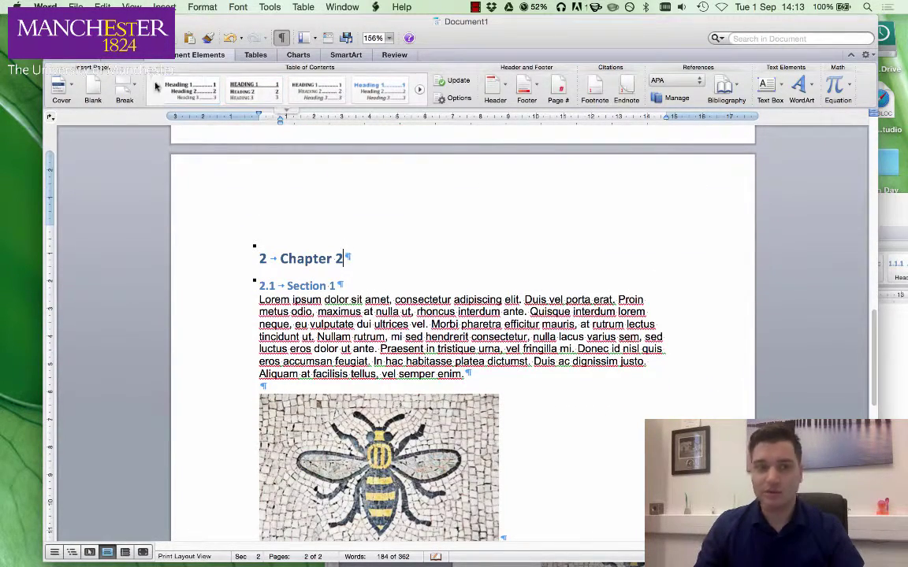
{"action": "scroll", "coordinate": [386, 265], "scroll_direction": "up", "scroll_amount": 3}
{"action": "scroll", "coordinate": [395, 256], "scroll_direction": "up", "scroll_amount": 1}
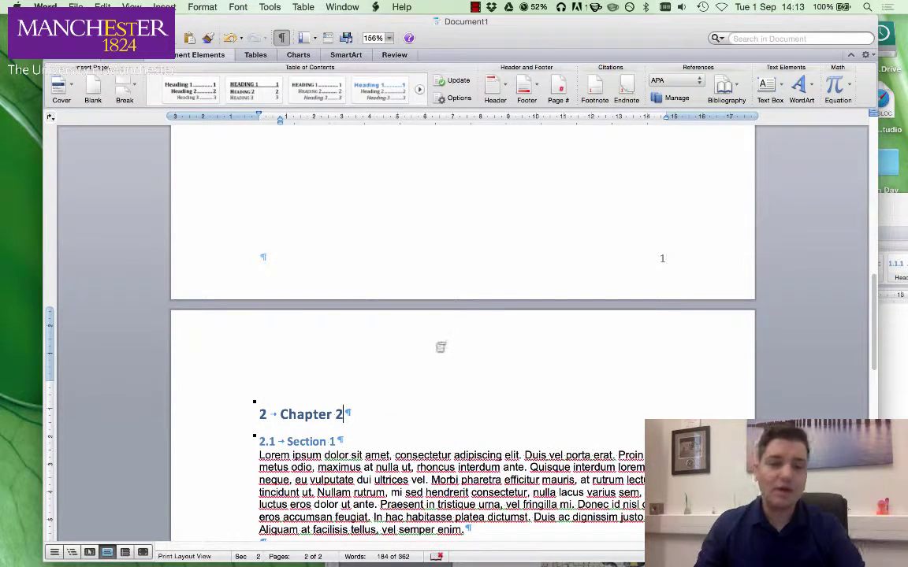
{"action": "scroll", "coordinate": [519, 371], "scroll_direction": "up", "scroll_amount": 15}
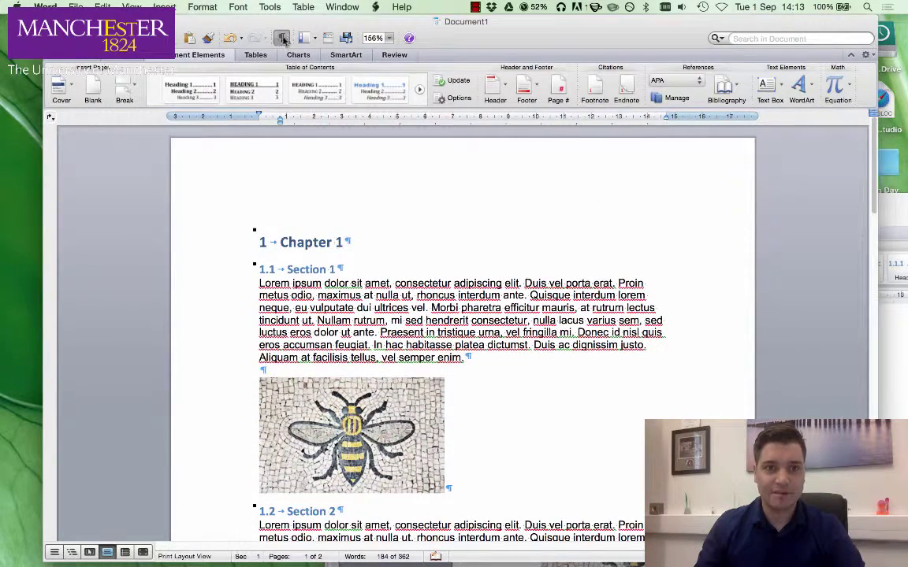
Hide the formatting marks and add a right-aligned header reading "Chapter 1" to the first section.
{"action": "left_click", "coordinate": [282, 38]}
{"action": "double_click", "coordinate": [560, 154]}
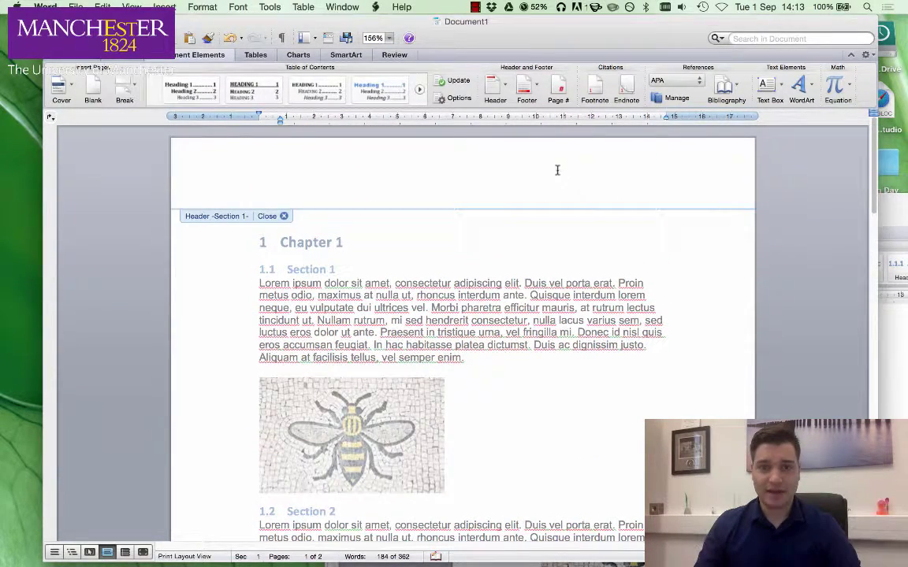
{"action": "left_click", "coordinate": [80, 56]}
{"action": "left_click", "coordinate": [291, 98]}
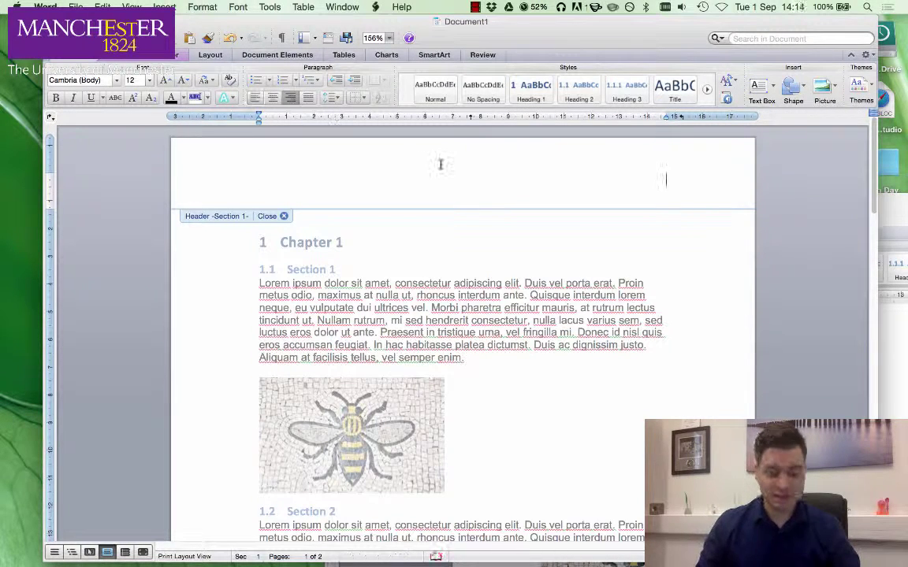
{"action": "type", "text": "Chapter 1"}
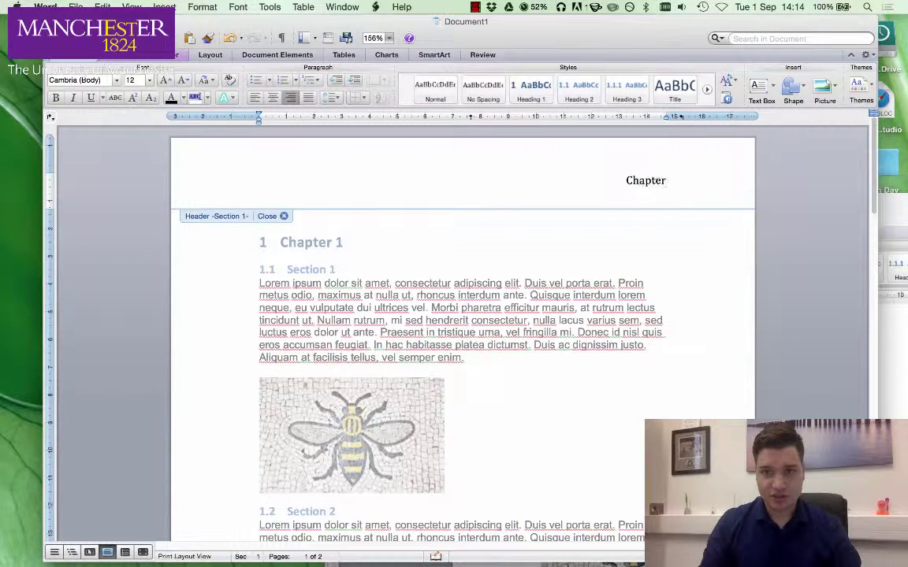
{"action": "double_click", "coordinate": [410, 245]}
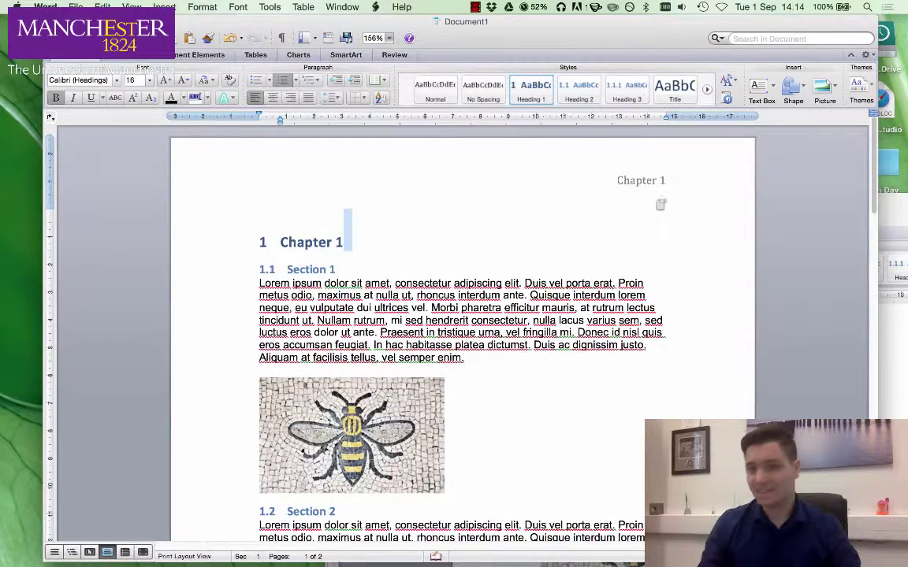
Unlink the second section's header from the previous section by turning off Link to Previous.
{"action": "scroll", "coordinate": [312, 228], "scroll_direction": "down", "scroll_amount": 10}
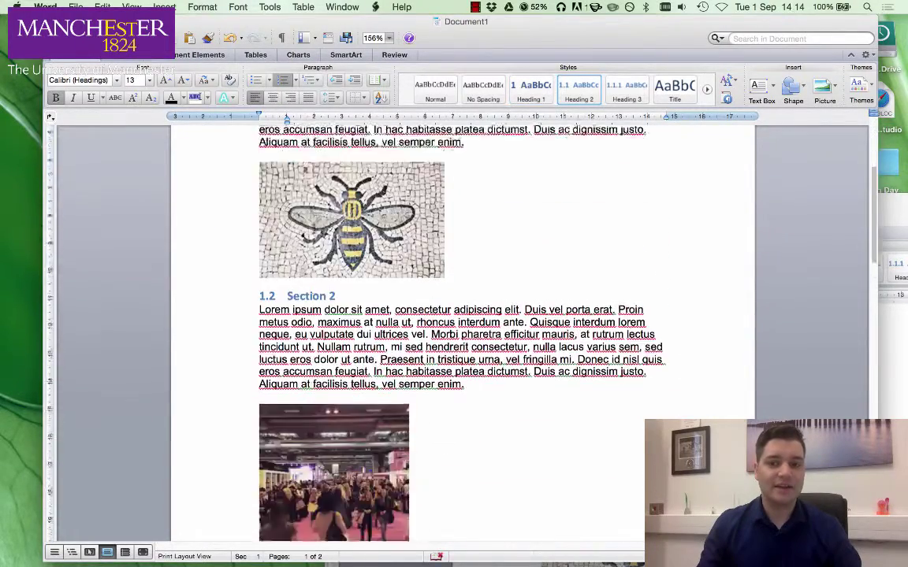
{"action": "scroll", "coordinate": [314, 231], "scroll_direction": "down", "scroll_amount": 3}
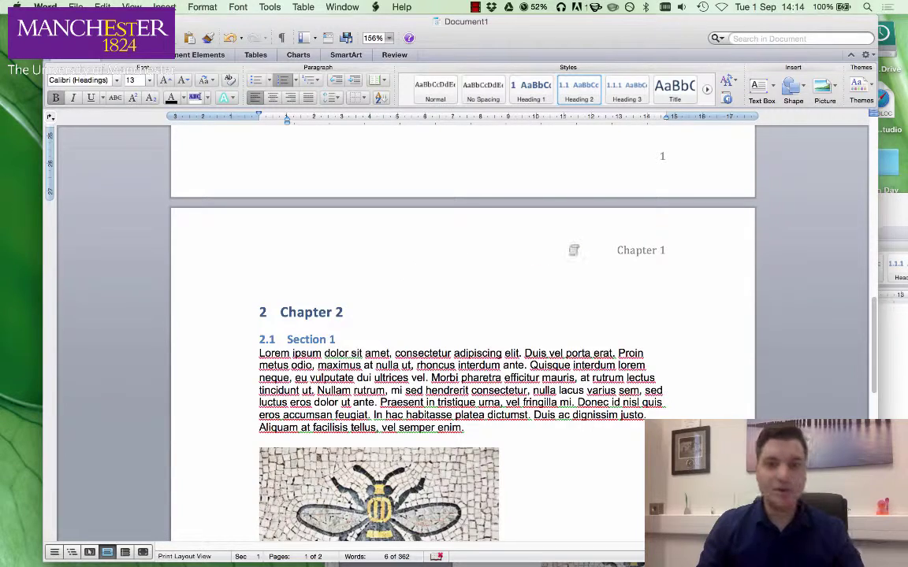
{"action": "double_click", "coordinate": [571, 249]}
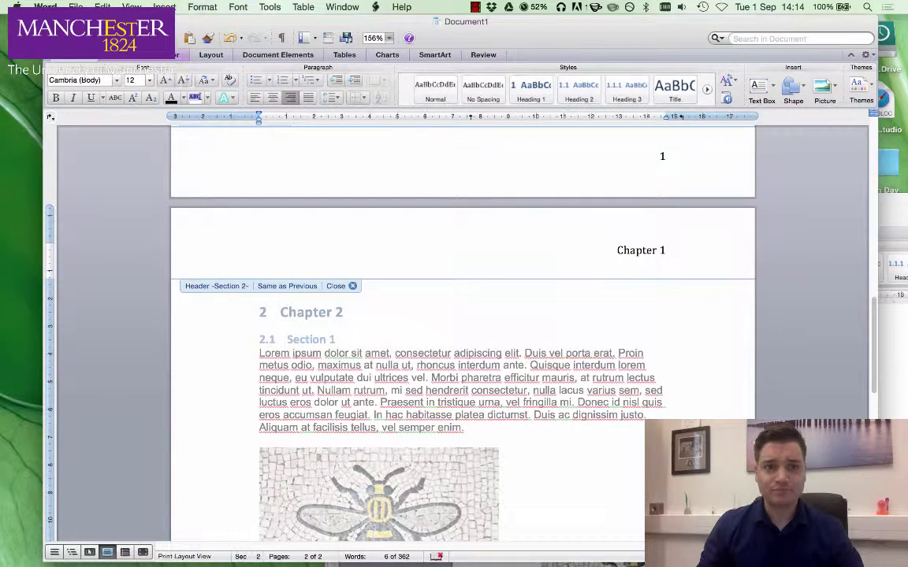
{"action": "left_click", "coordinate": [161, 51]}
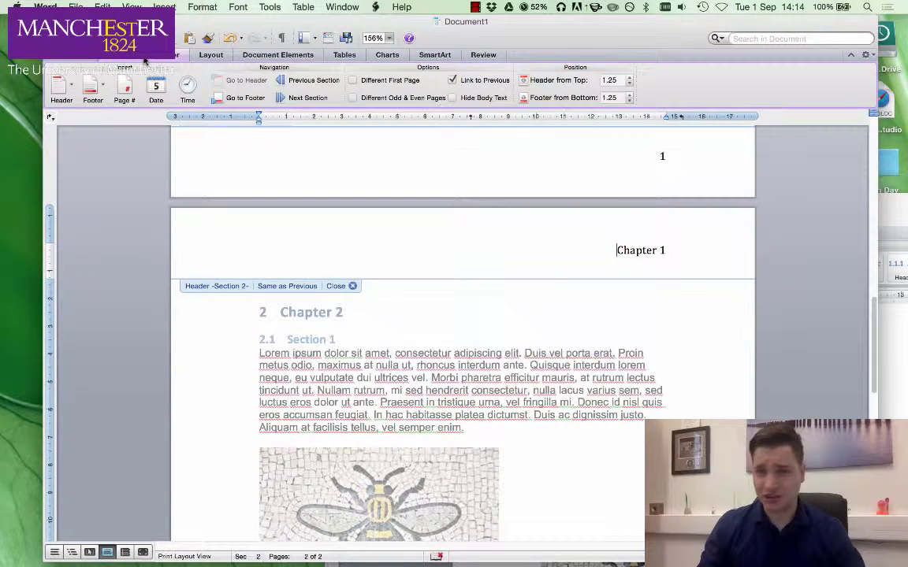
{"action": "left_click", "coordinate": [453, 82]}
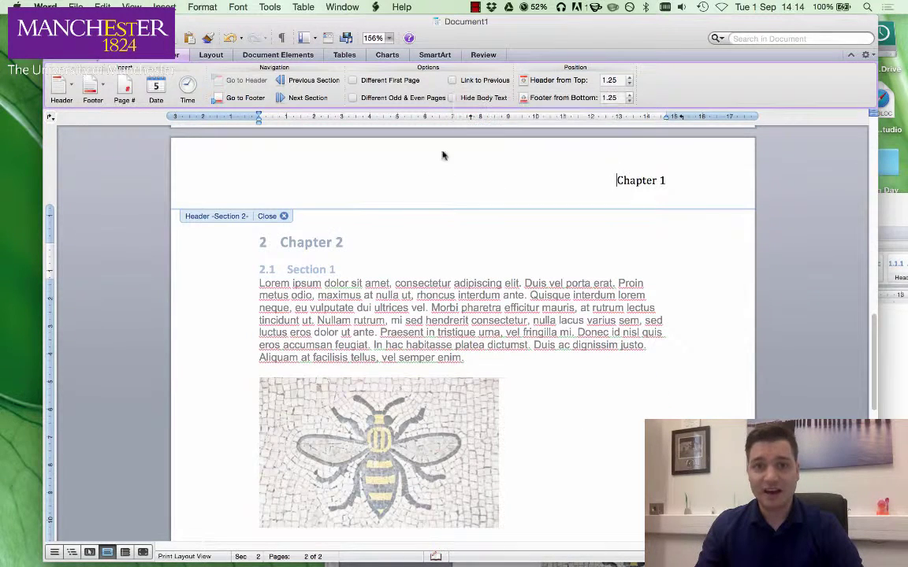
{"action": "double_click", "coordinate": [432, 229]}
Extend the first section's header text to read "Chapter 1: The Begining".
{"action": "scroll", "coordinate": [579, 229], "scroll_direction": "down", "scroll_amount": 15}
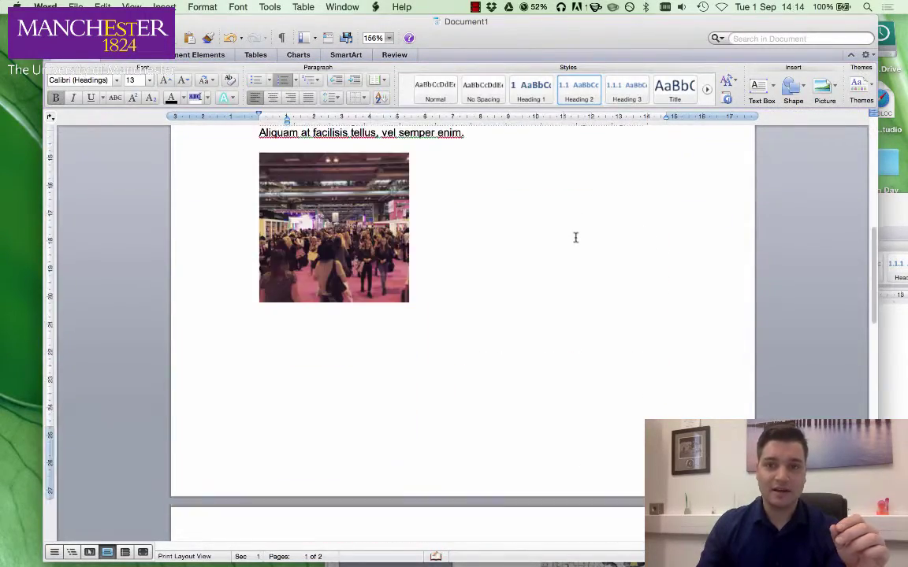
{"action": "scroll", "coordinate": [589, 284], "scroll_direction": "up", "scroll_amount": 10}
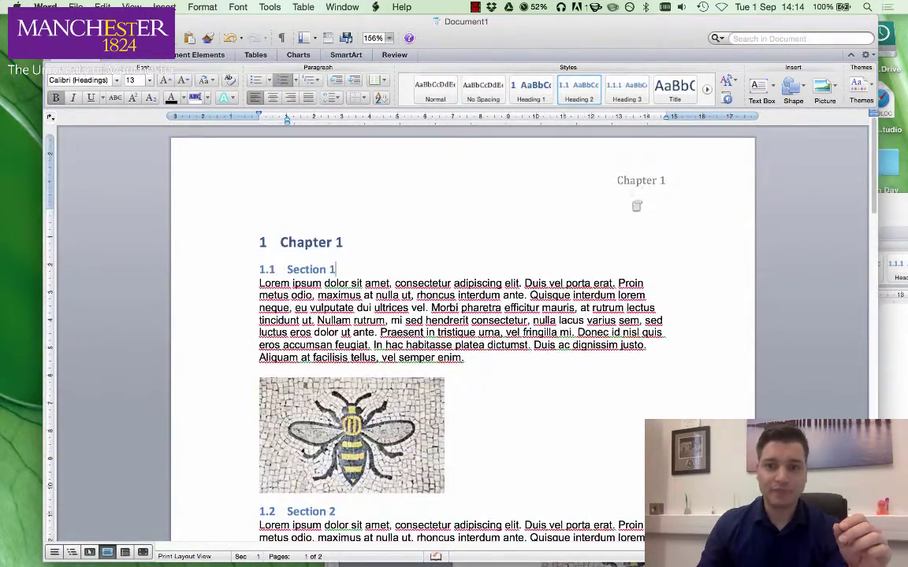
{"action": "double_click", "coordinate": [675, 181]}
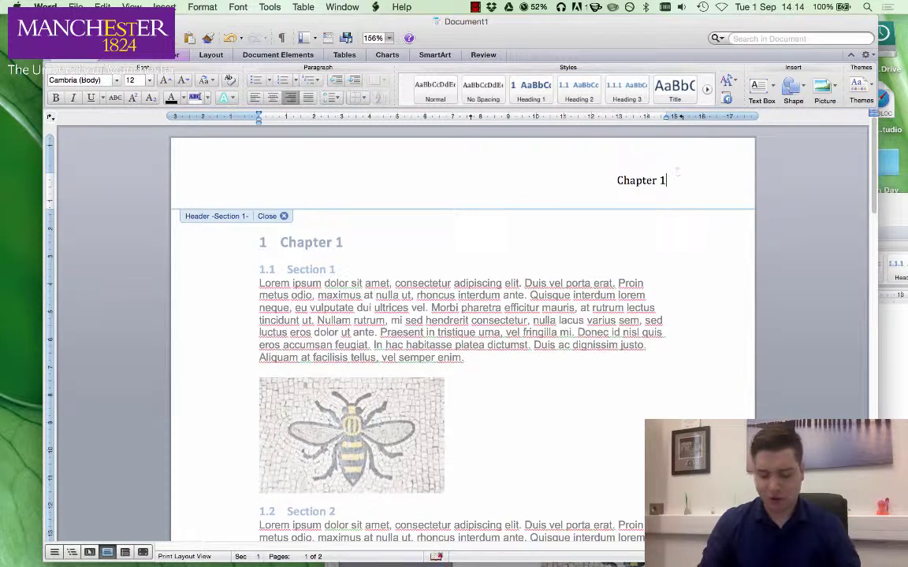
{"action": "type", "text": ": The "}
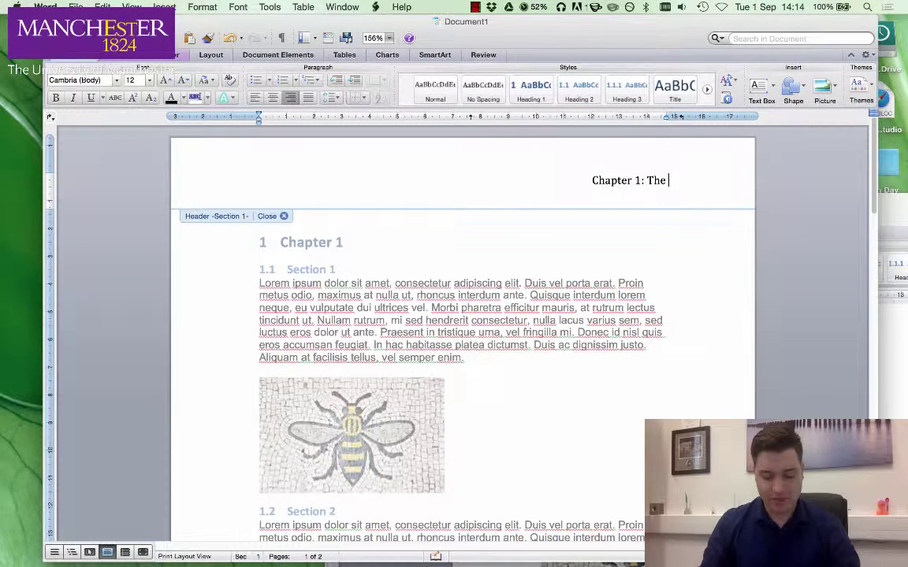
{"action": "type", "text": "Begining"}
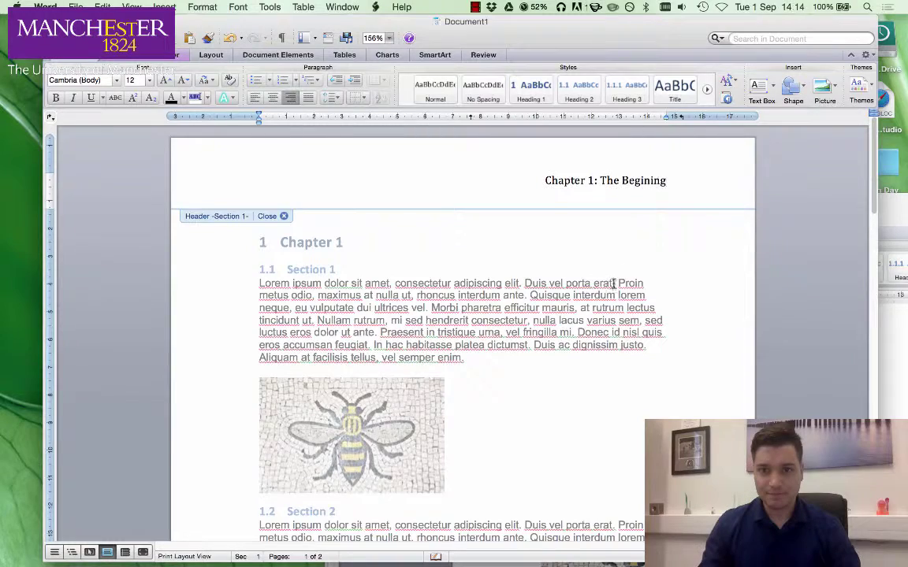
{"action": "double_click", "coordinate": [537, 261]}
Change the second section's header text to "Chapter 2: The great chapter".
{"action": "scroll", "coordinate": [537, 261], "scroll_direction": "down", "scroll_amount": 15}
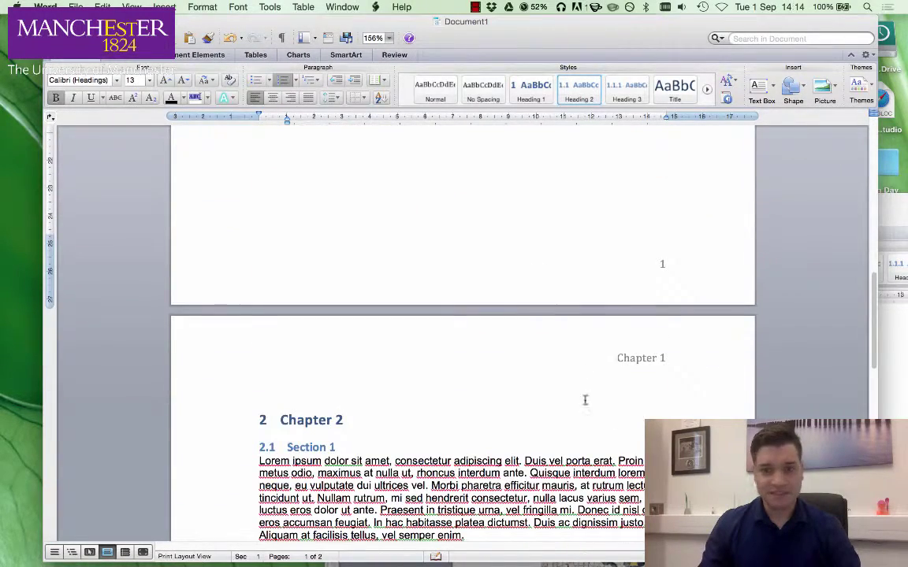
{"action": "double_click", "coordinate": [666, 358]}
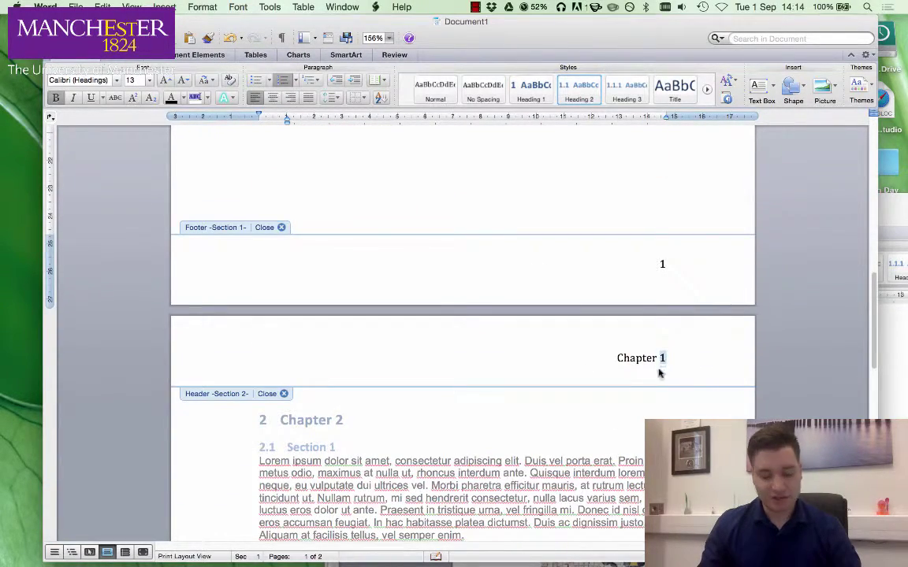
{"action": "type", "text": "2: T"}
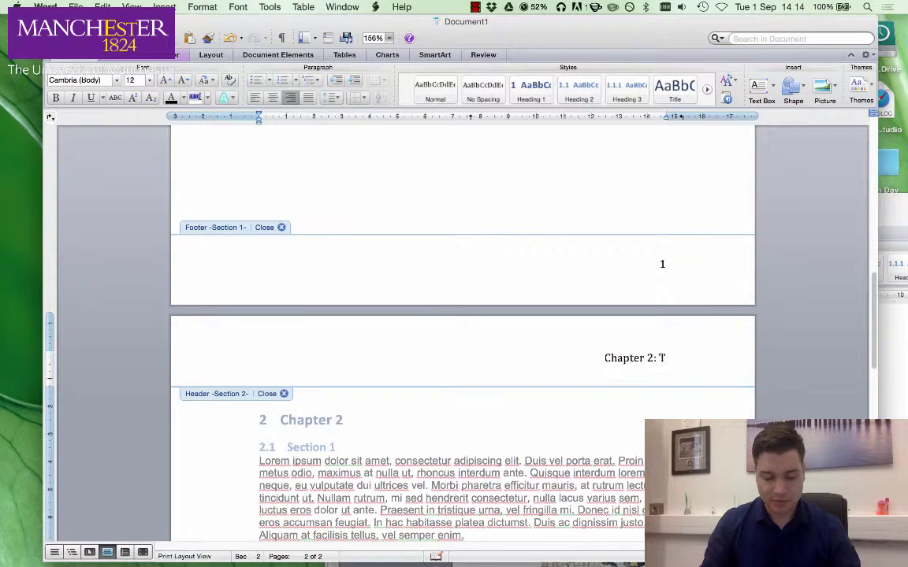
{"action": "type", "text": "he great chapter"}
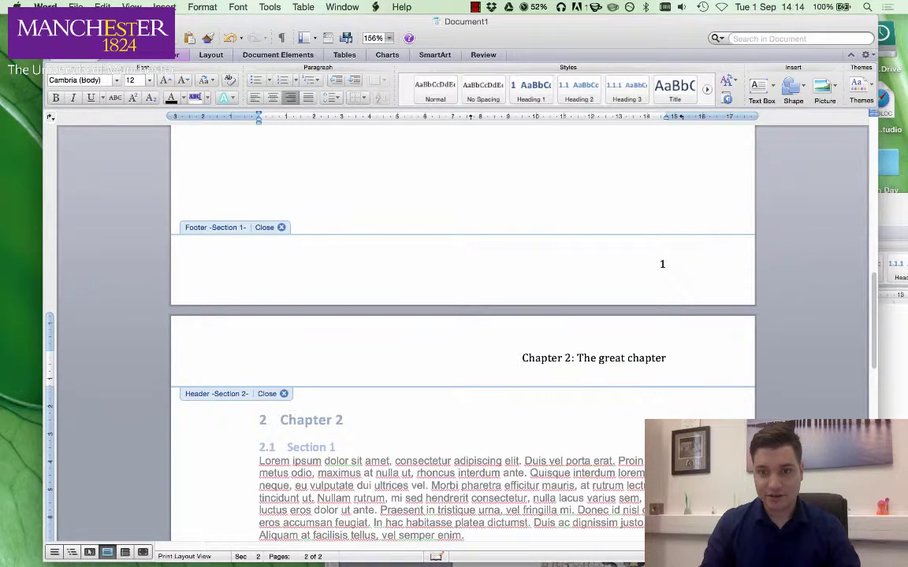
Leave header editing and review the page headers of both chapters.
{"action": "double_click", "coordinate": [515, 450]}
{"action": "scroll", "coordinate": [516, 449], "scroll_direction": "up", "scroll_amount": 15}
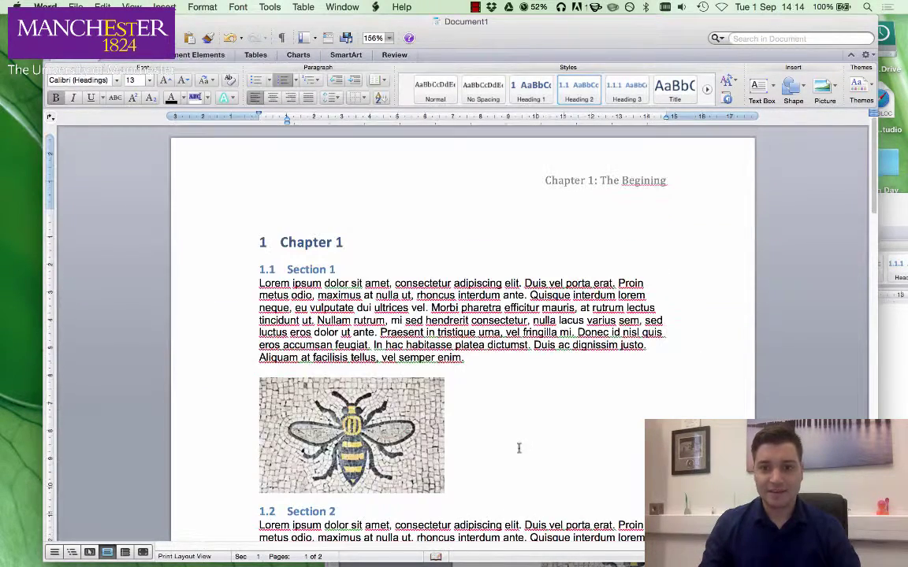
{"action": "scroll", "coordinate": [544, 356], "scroll_direction": "down", "scroll_amount": 5}
{"action": "scroll", "coordinate": [462, 360], "scroll_direction": "down", "scroll_amount": 5}
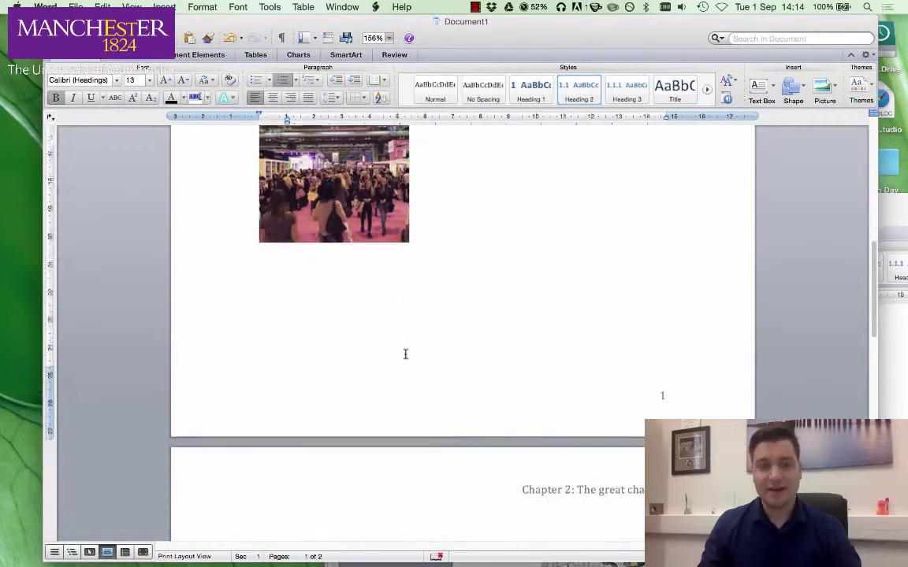
{"action": "scroll", "coordinate": [410, 348], "scroll_direction": "up", "scroll_amount": 7}
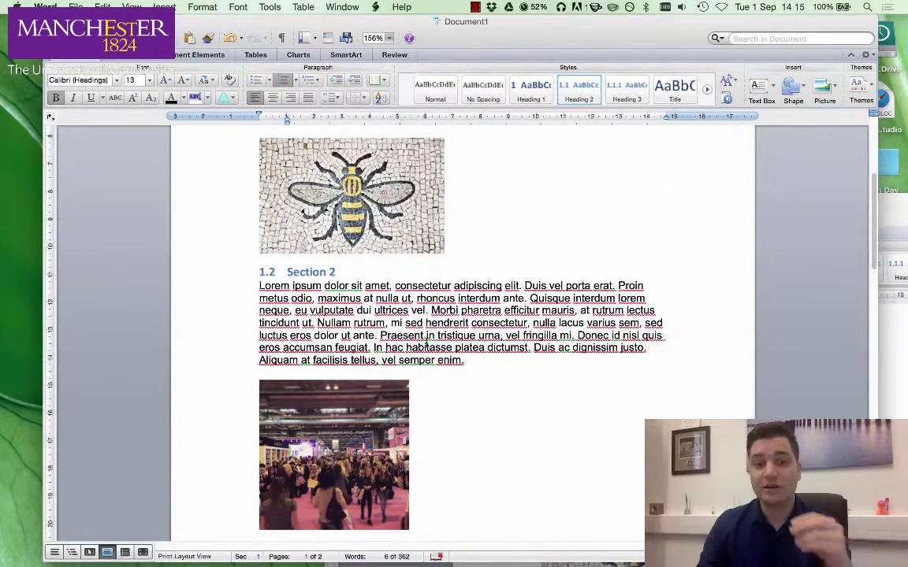
{"action": "scroll", "coordinate": [426, 341], "scroll_direction": "down", "scroll_amount": 5}
{"action": "scroll", "coordinate": [426, 341], "scroll_direction": "up", "scroll_amount": 10}
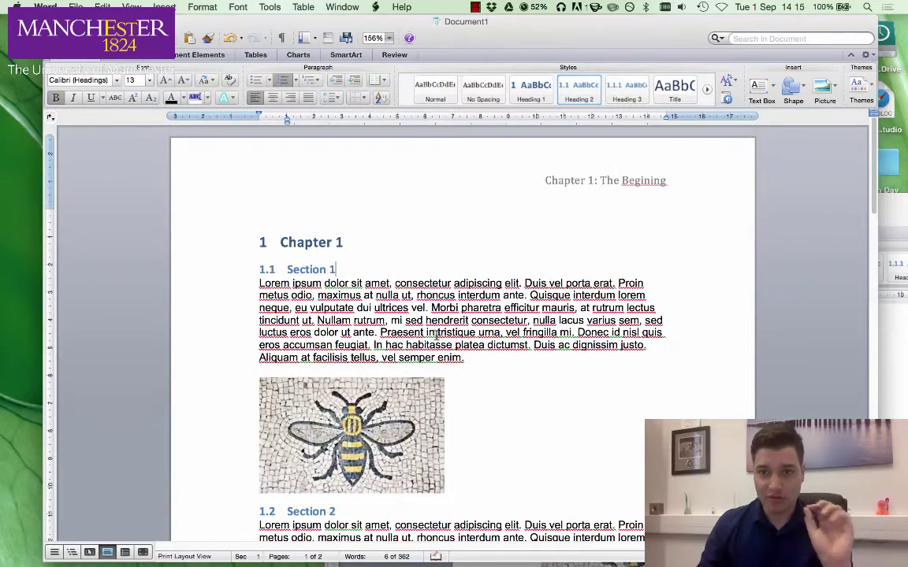
Correct the misspelled last word of the first section's header to "Beginning" and return to the body text.
{"action": "double_click", "coordinate": [647, 187]}
{"action": "right_click", "coordinate": [648, 183]}
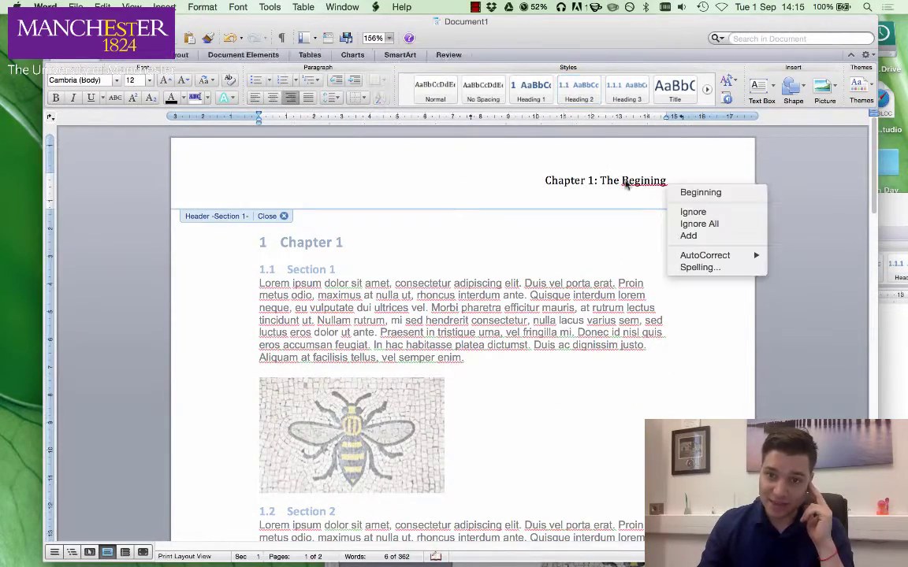
{"action": "left_click", "coordinate": [677, 192]}
{"action": "double_click", "coordinate": [529, 375]}
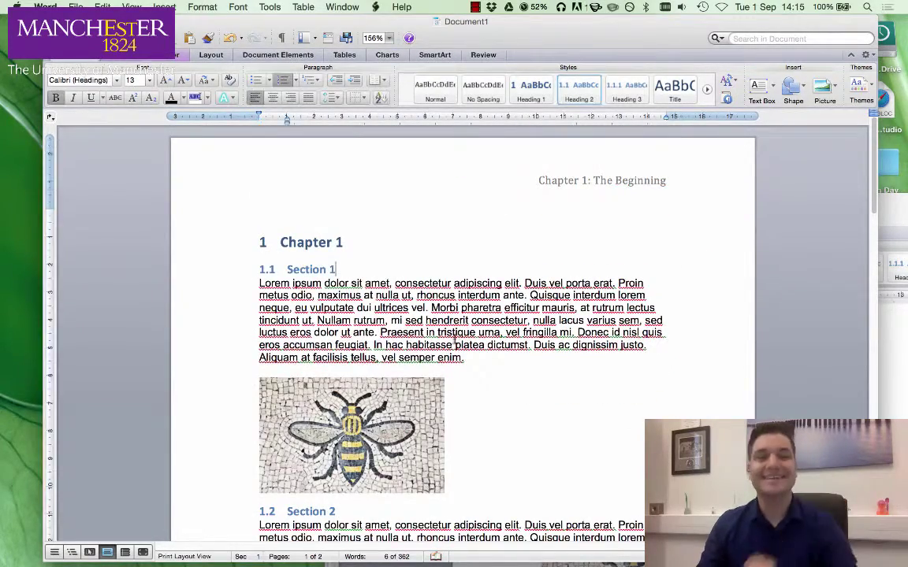
Apply the multilevel list numbered 1 Heading 1, 1.1 Heading 2, 1.1.1 Heading 3 to the Chapter 1 heading.
{"action": "scroll", "coordinate": [432, 324], "scroll_direction": "down", "scroll_amount": 5}
{"action": "scroll", "coordinate": [355, 335], "scroll_direction": "down", "scroll_amount": 3}
{"action": "scroll", "coordinate": [354, 331], "scroll_direction": "up", "scroll_amount": 10}
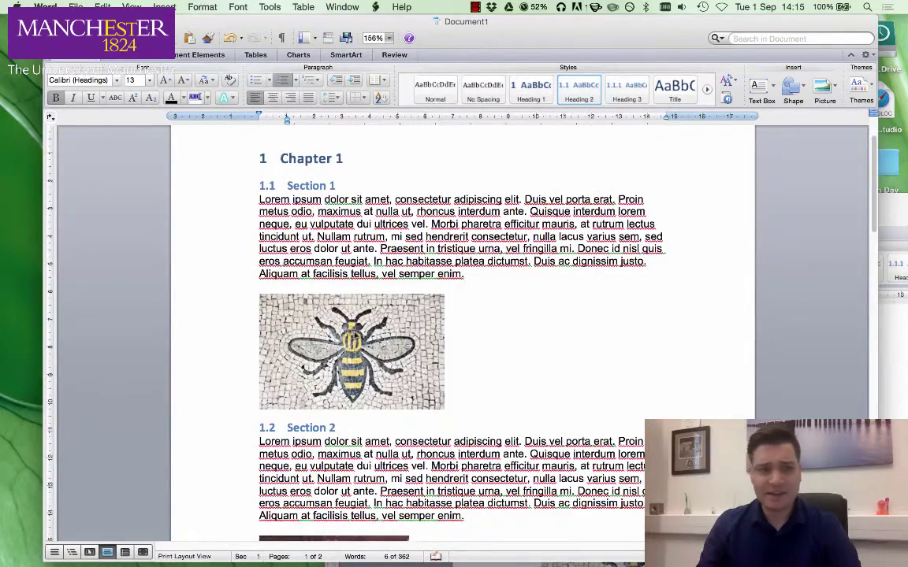
{"action": "scroll", "coordinate": [430, 195], "scroll_direction": "up", "scroll_amount": 2}
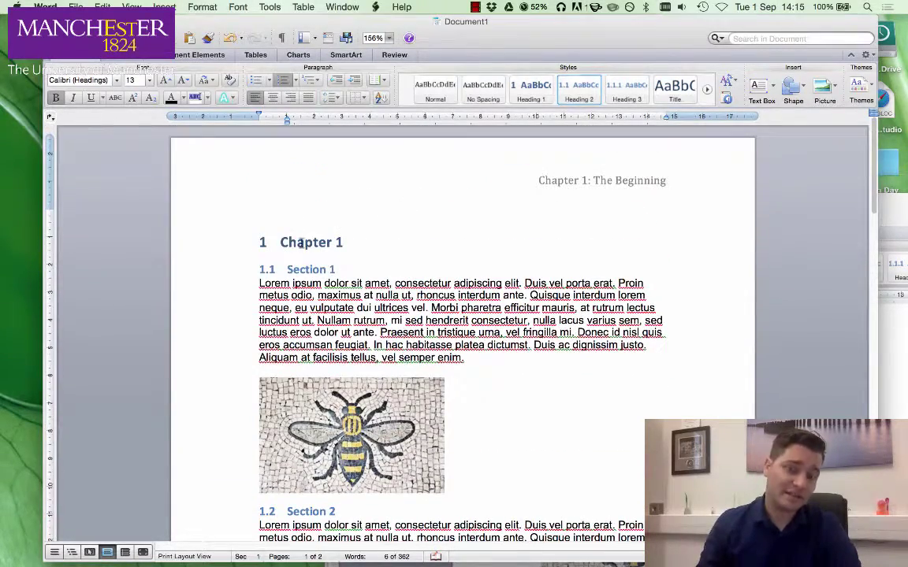
{"action": "left_click_drag", "start_coordinate": [340, 241], "coordinate": [263, 243]}
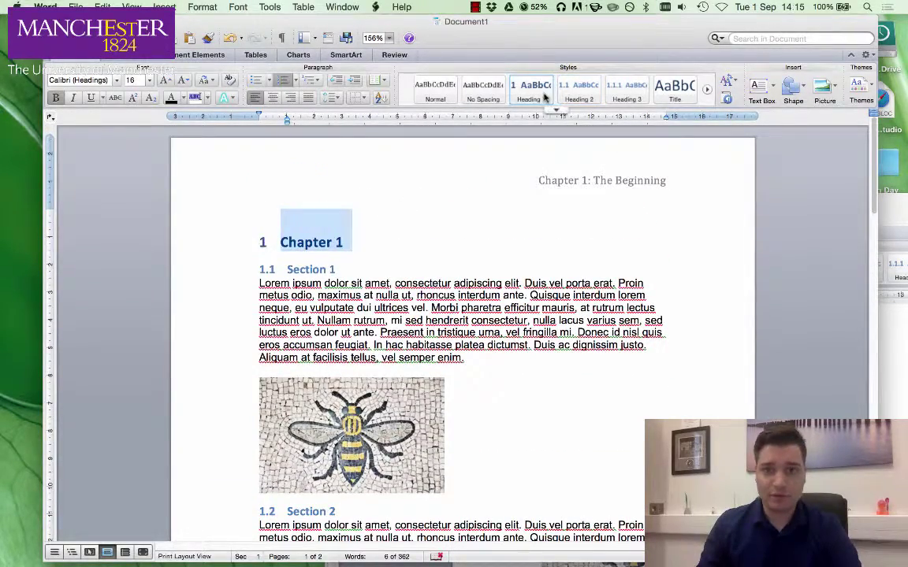
{"action": "left_click", "coordinate": [321, 266]}
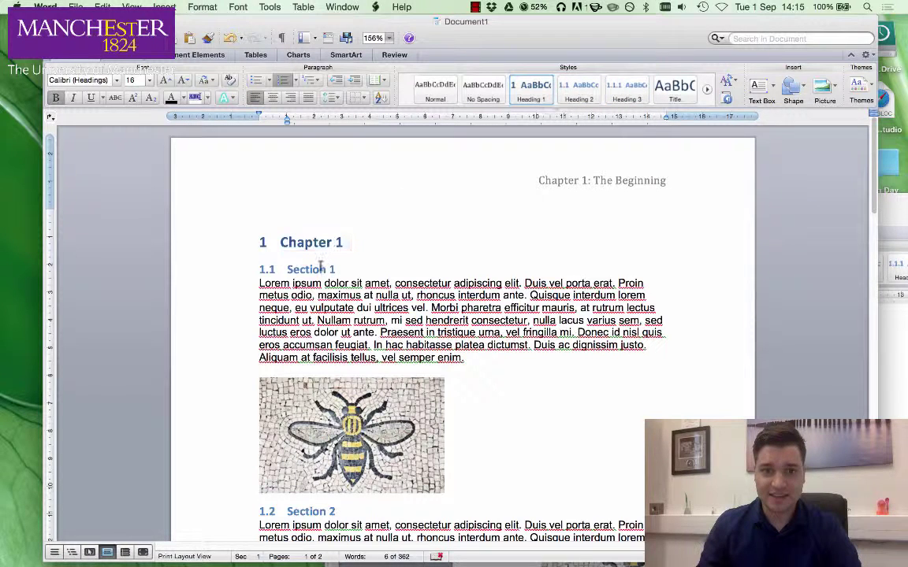
{"action": "left_click", "coordinate": [261, 242]}
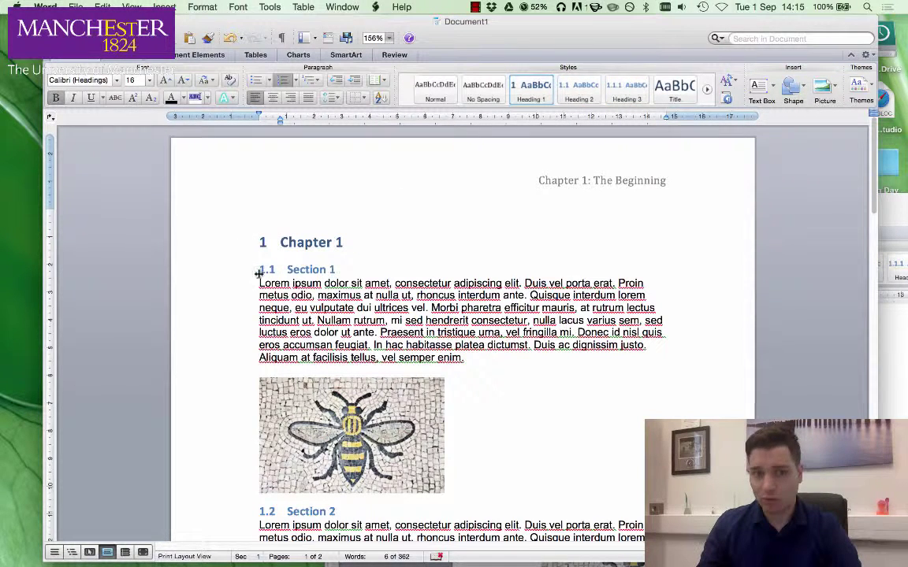
{"action": "left_click", "coordinate": [314, 82]}
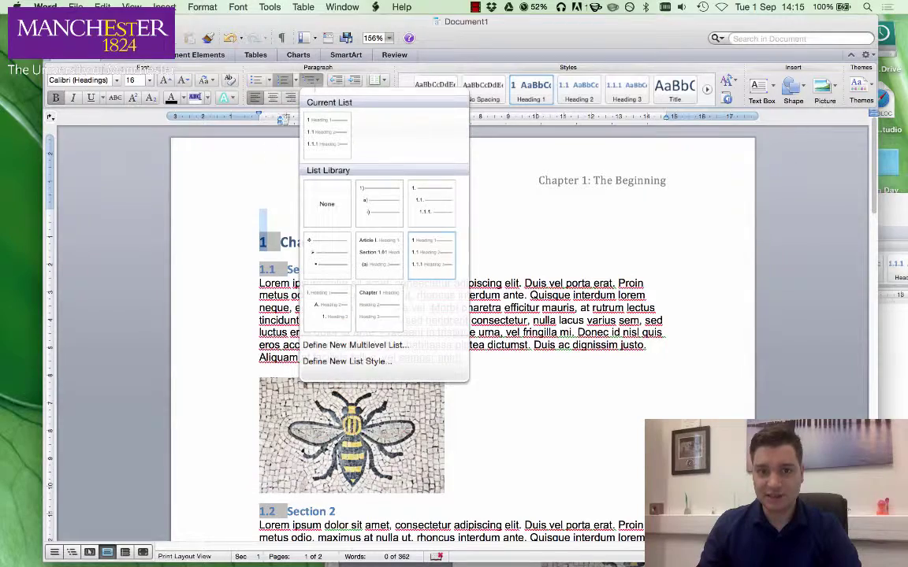
{"action": "left_click", "coordinate": [431, 256]}
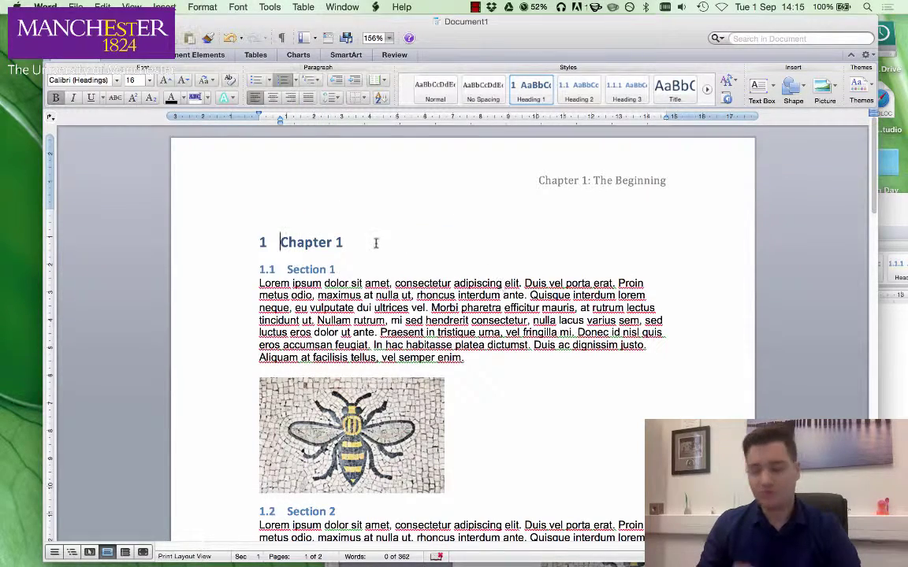
Start a Figure caption for the bee picture in section 1.1 and add ". The Manchester Bee" after its label and number.
{"action": "scroll", "coordinate": [603, 315], "scroll_direction": "down", "scroll_amount": 2}
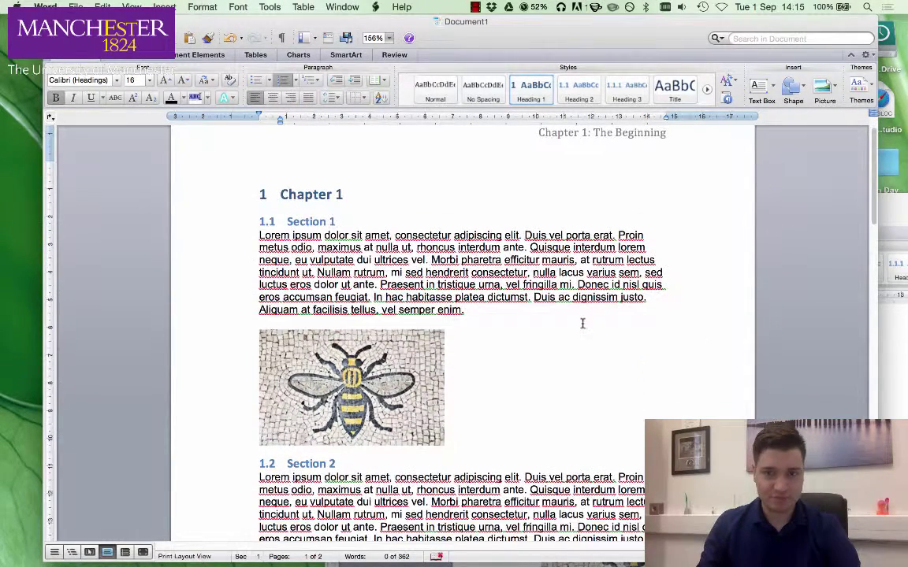
{"action": "scroll", "coordinate": [555, 321], "scroll_direction": "down", "scroll_amount": 1}
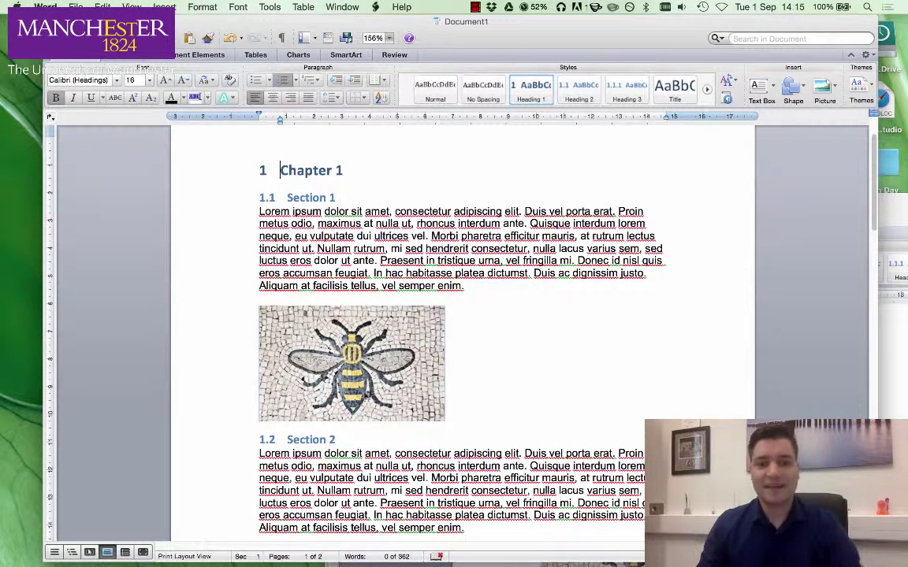
{"action": "left_click", "coordinate": [353, 337]}
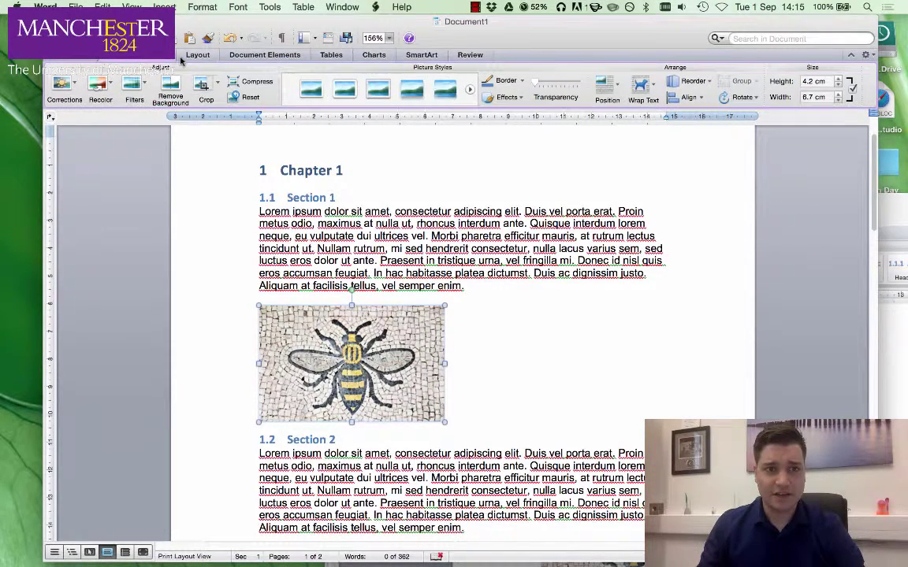
{"action": "left_click", "coordinate": [163, 8]}
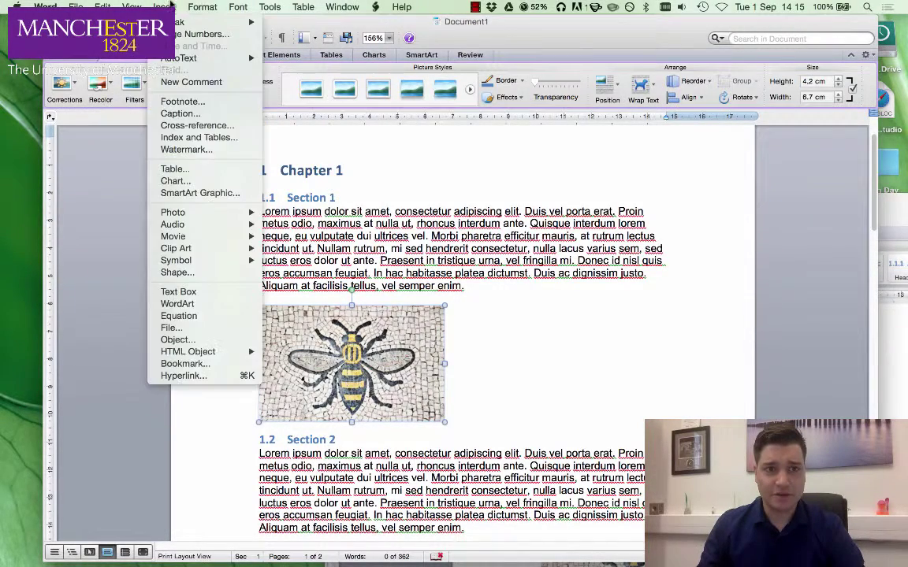
{"action": "left_click", "coordinate": [181, 114]}
{"action": "left_click_drag", "start_coordinate": [175, 313], "coordinate": [208, 185]}
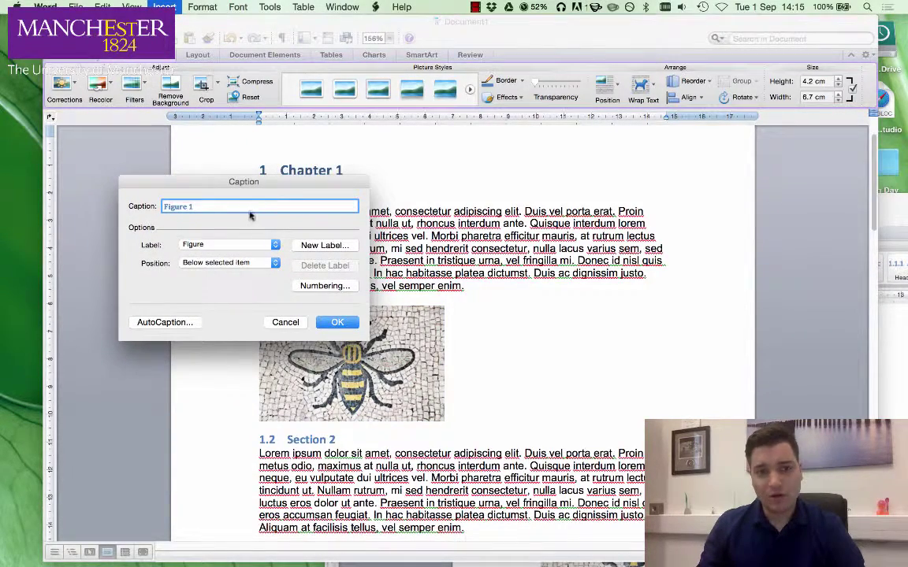
{"action": "left_click", "coordinate": [232, 209]}
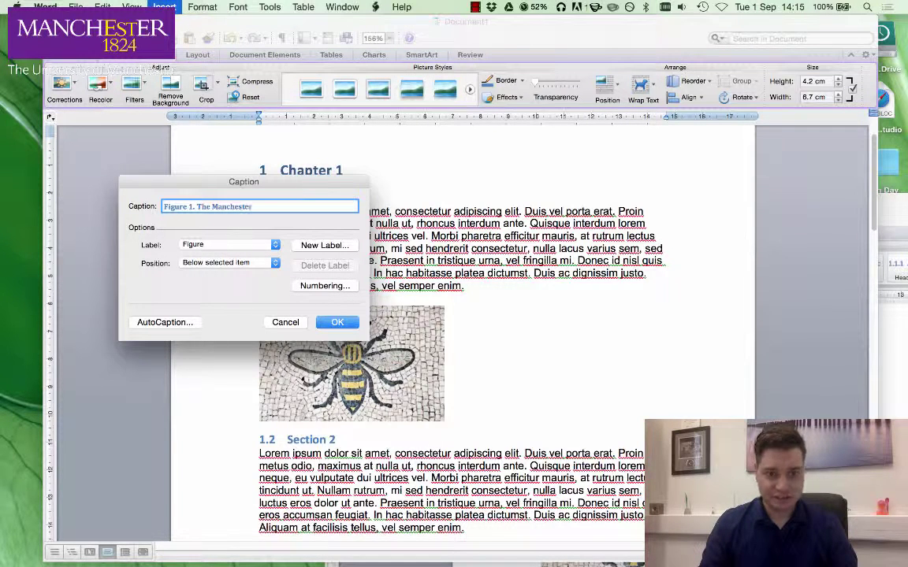
{"action": "type", "text": ". The Manchester Bee"}
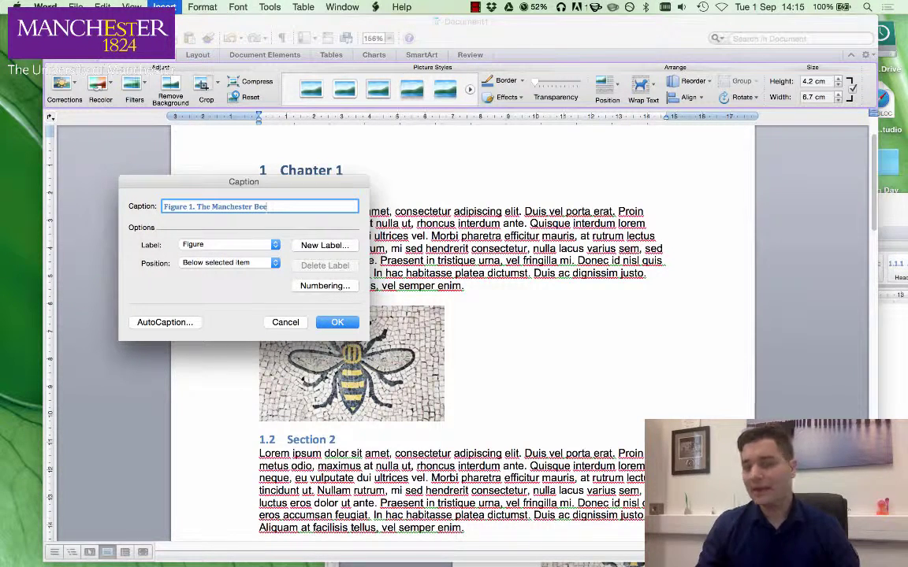
Include the chapter number in the caption numbering, with chapters starting at Heading 1, and insert the caption below the bee picture.
{"action": "left_click", "coordinate": [309, 288]}
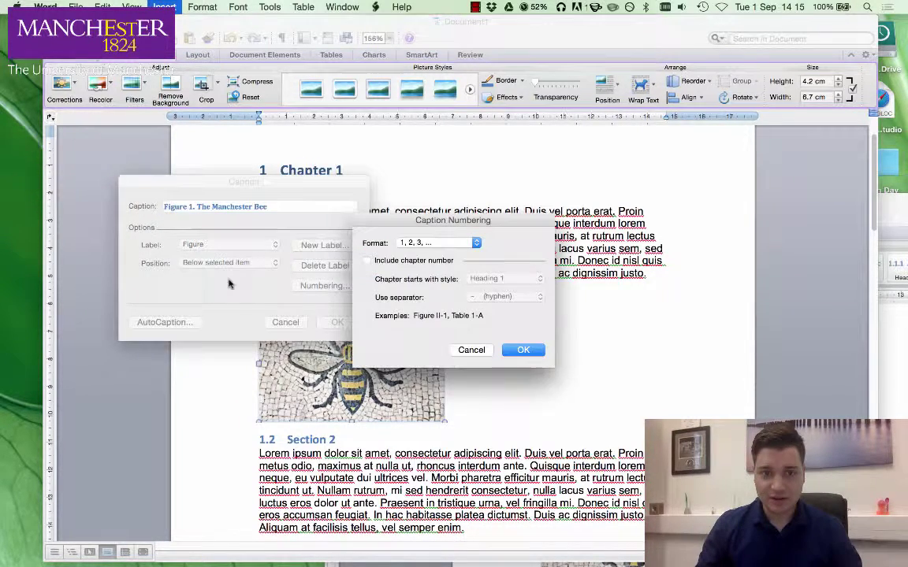
{"action": "left_click", "coordinate": [367, 262]}
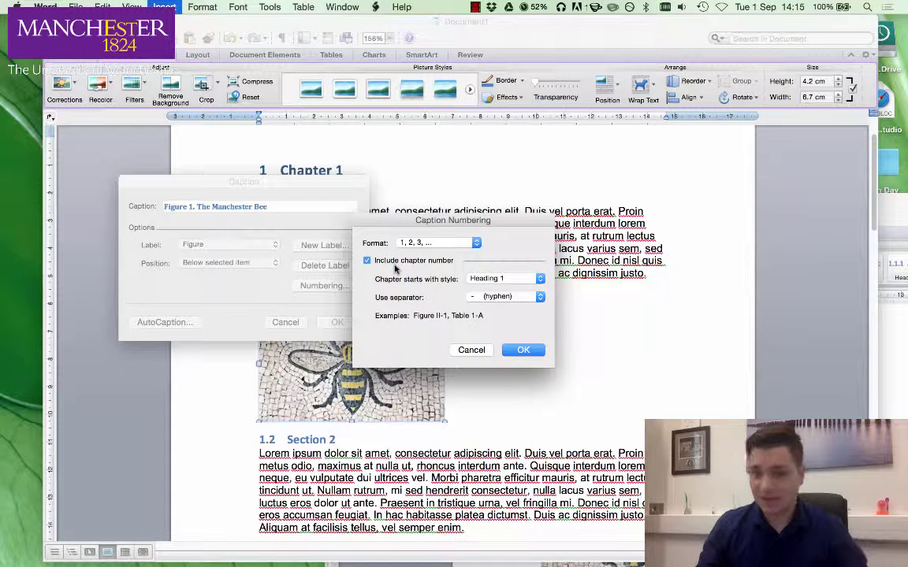
{"action": "left_click", "coordinate": [518, 281]}
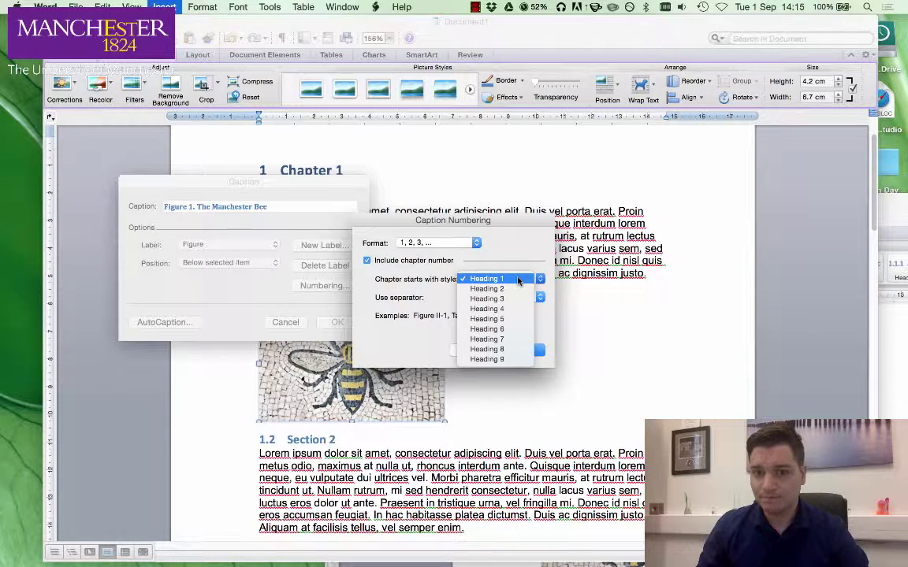
{"action": "left_click", "coordinate": [518, 279]}
{"action": "left_click", "coordinate": [529, 350]}
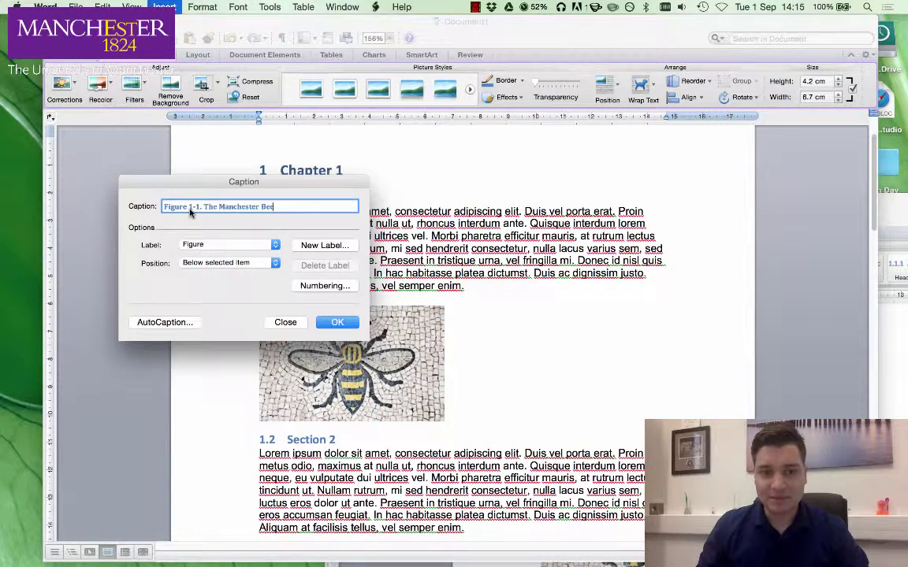
{"action": "left_click", "coordinate": [339, 322]}
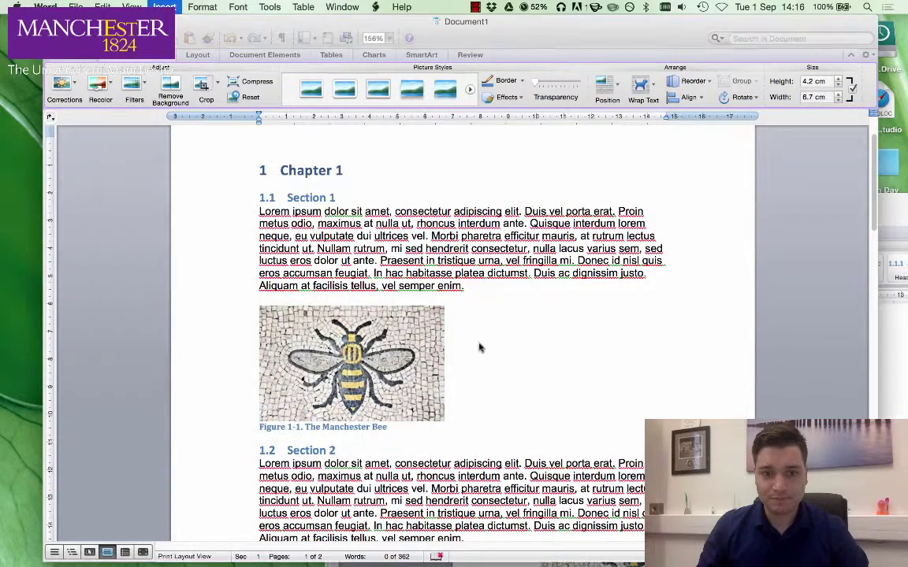
Insert the caption "Figure 1-2. The Clothes Show" below the crowd picture in section 1.2.
{"action": "scroll", "coordinate": [480, 348], "scroll_direction": "down", "scroll_amount": 5}
{"action": "left_click", "coordinate": [339, 341]}
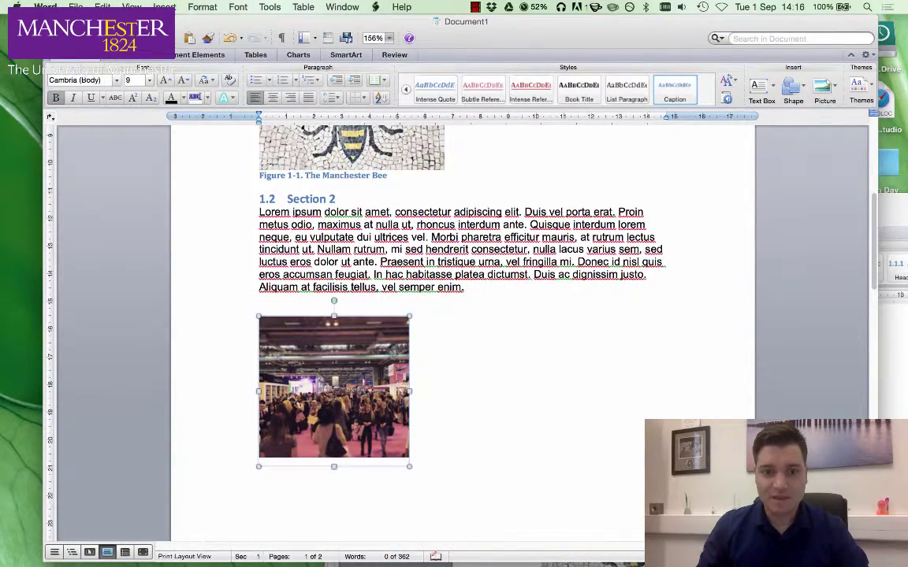
{"action": "left_click", "coordinate": [202, 6]}
{"action": "mouse_move", "coordinate": [163, 6]}
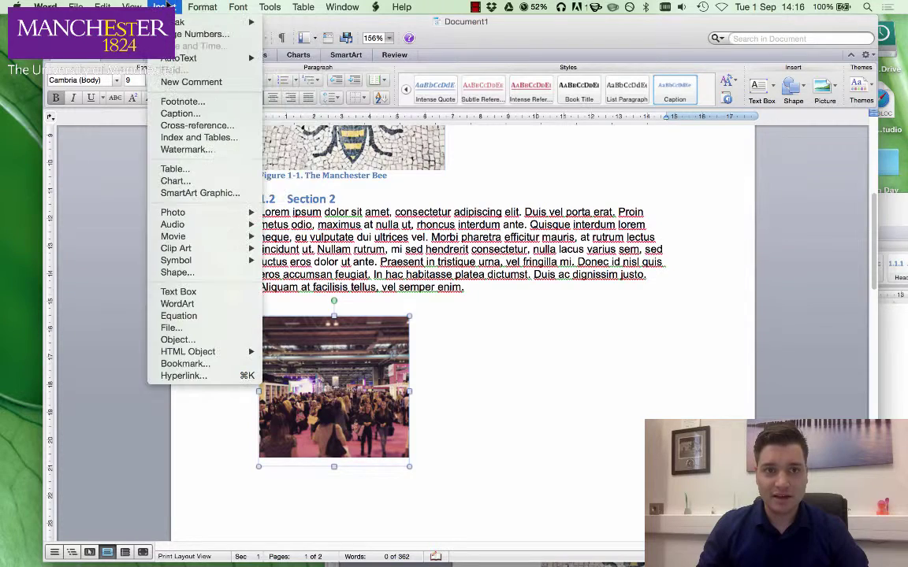
{"action": "left_click", "coordinate": [179, 113]}
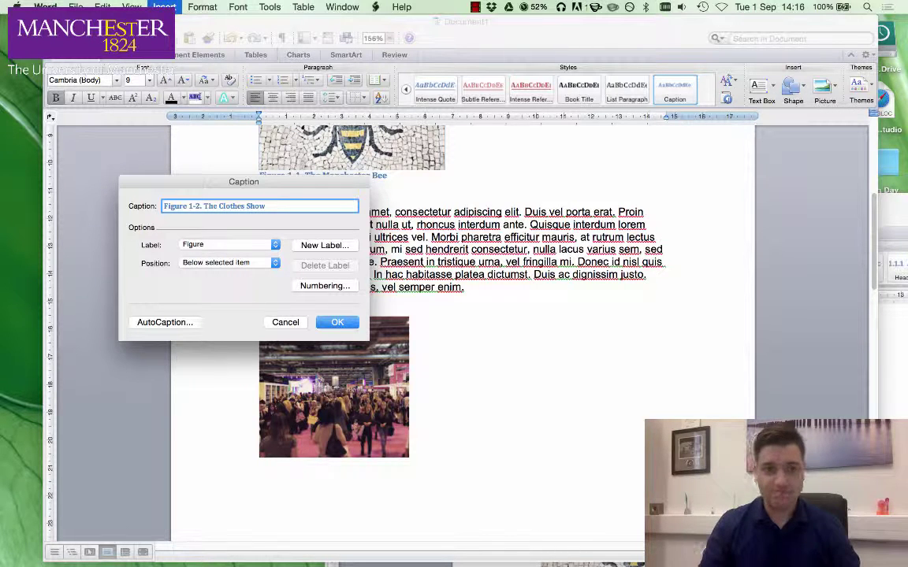
{"action": "left_click", "coordinate": [348, 321]}
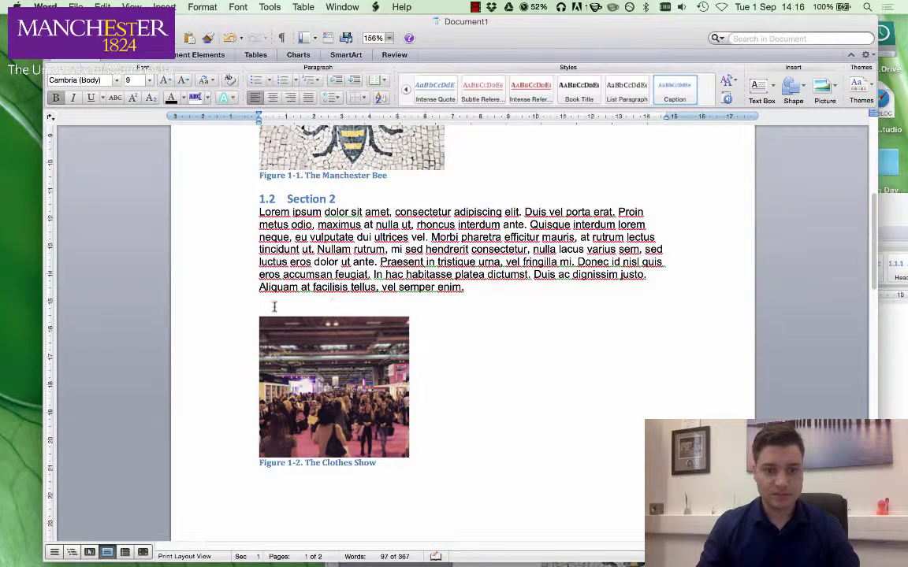
Insert the caption "Figure 2-1. Another Manchester Bee" below the bee picture in section 2.1, checking the chapter-numbering options without changing them.
{"action": "scroll", "coordinate": [274, 307], "scroll_direction": "down", "scroll_amount": 10}
{"action": "left_click", "coordinate": [266, 309]}
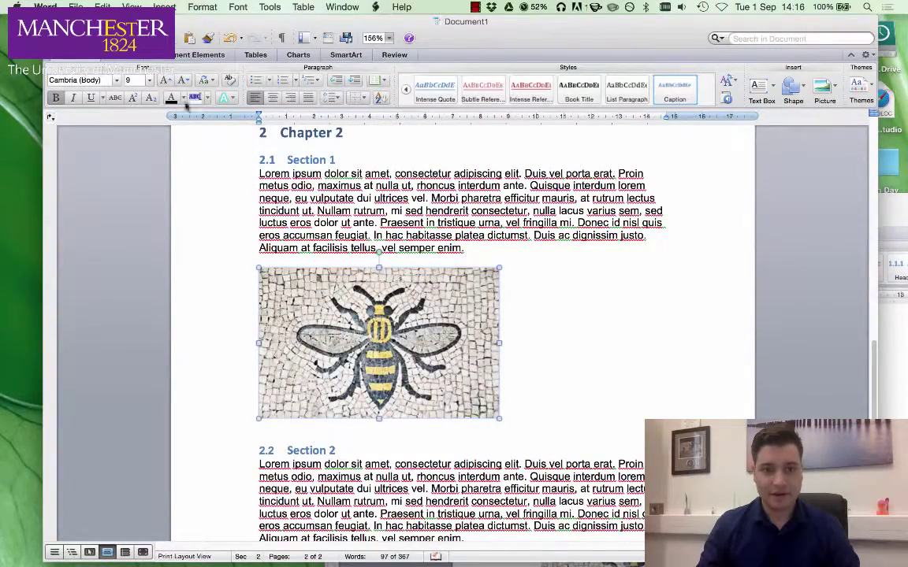
{"action": "left_click", "coordinate": [164, 6]}
{"action": "left_click", "coordinate": [182, 109]}
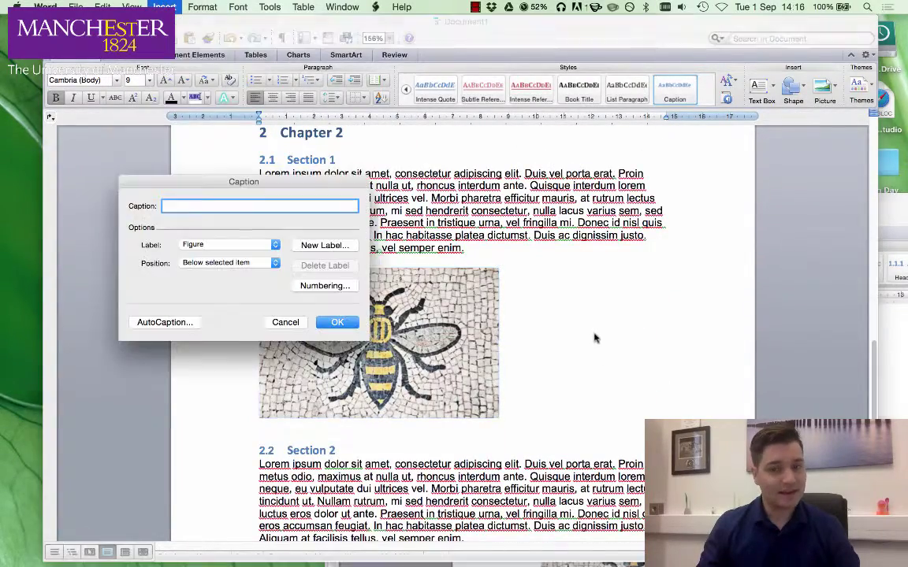
{"action": "left_click", "coordinate": [319, 285]}
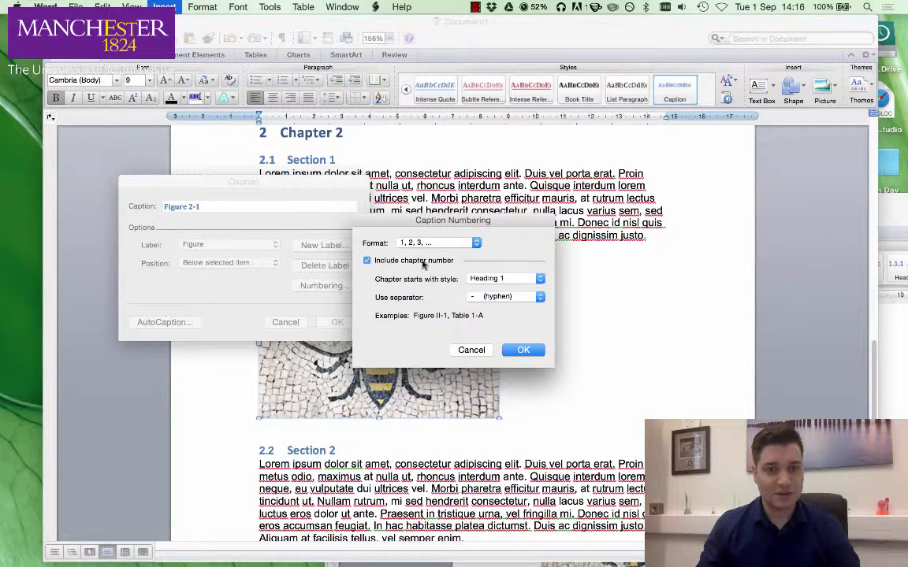
{"action": "left_click", "coordinate": [471, 350]}
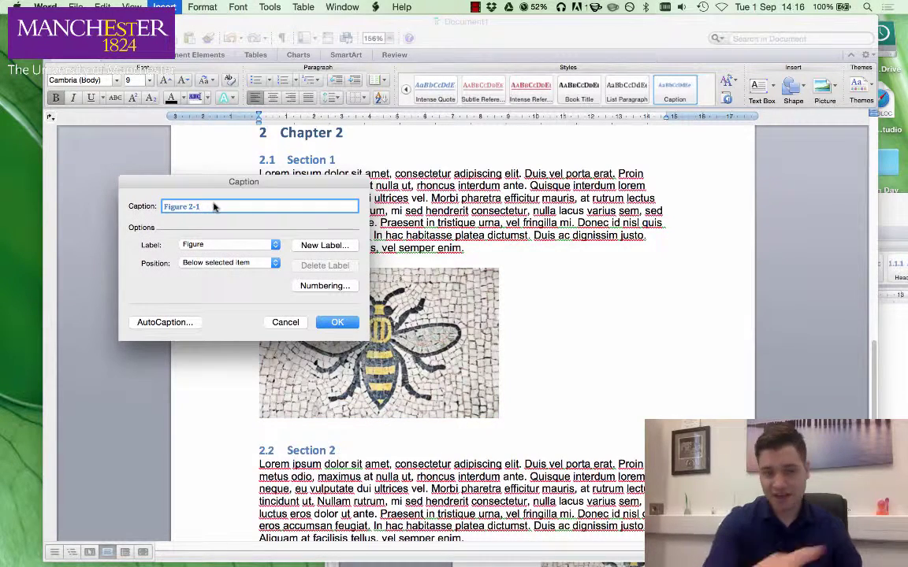
{"action": "type", "text": ": Another Manchester Bee"}
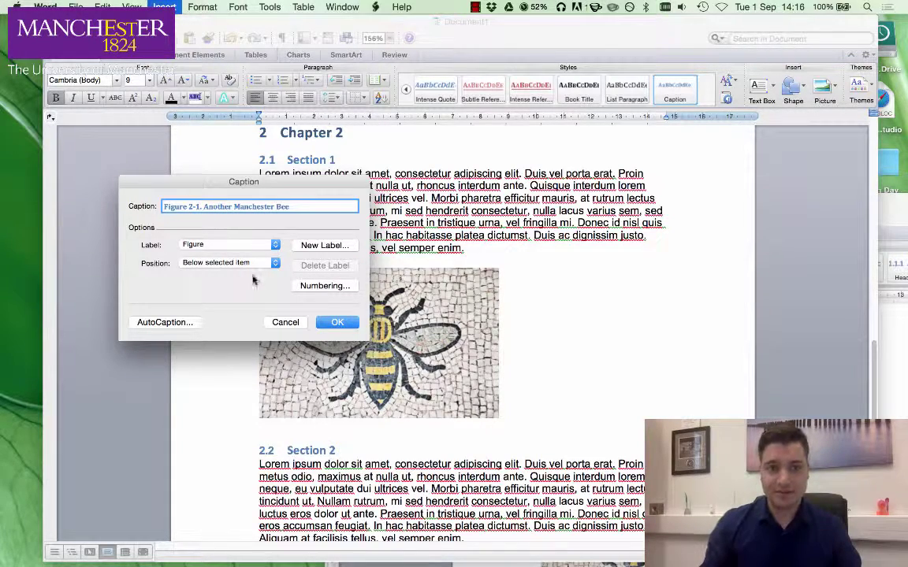
{"action": "left_click", "coordinate": [337, 322]}
{"action": "scroll", "coordinate": [263, 413], "scroll_direction": "down", "scroll_amount": 8}
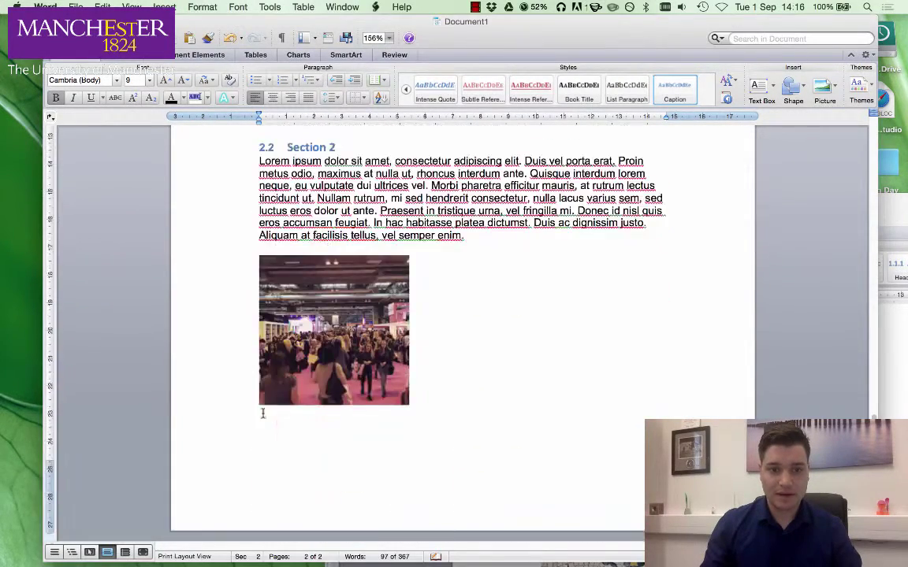
Insert the caption "Figure 2-2. Another Clothes show" below the crowd picture in section 2.2.
{"action": "left_click", "coordinate": [319, 398]}
{"action": "left_click", "coordinate": [164, 6]}
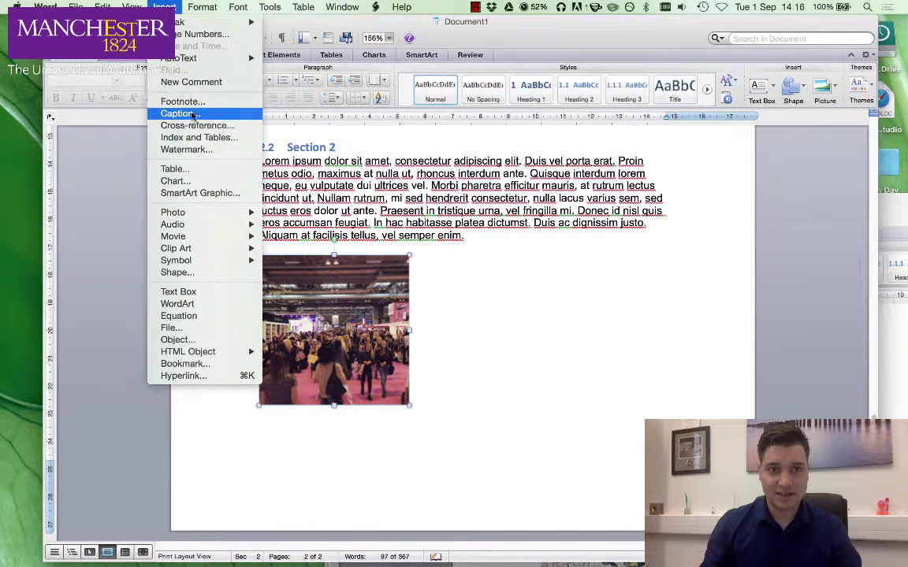
{"action": "left_click", "coordinate": [192, 116]}
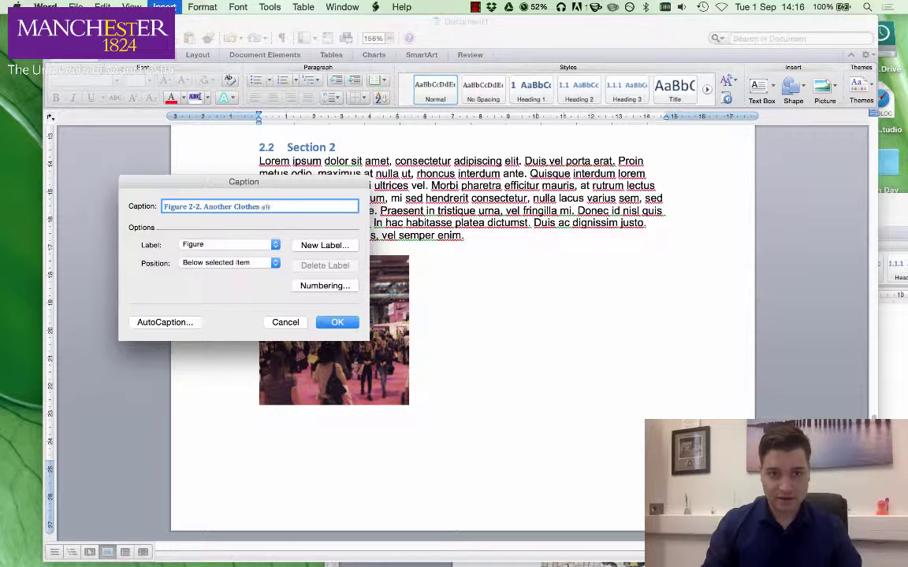
{"action": "left_click", "coordinate": [337, 323]}
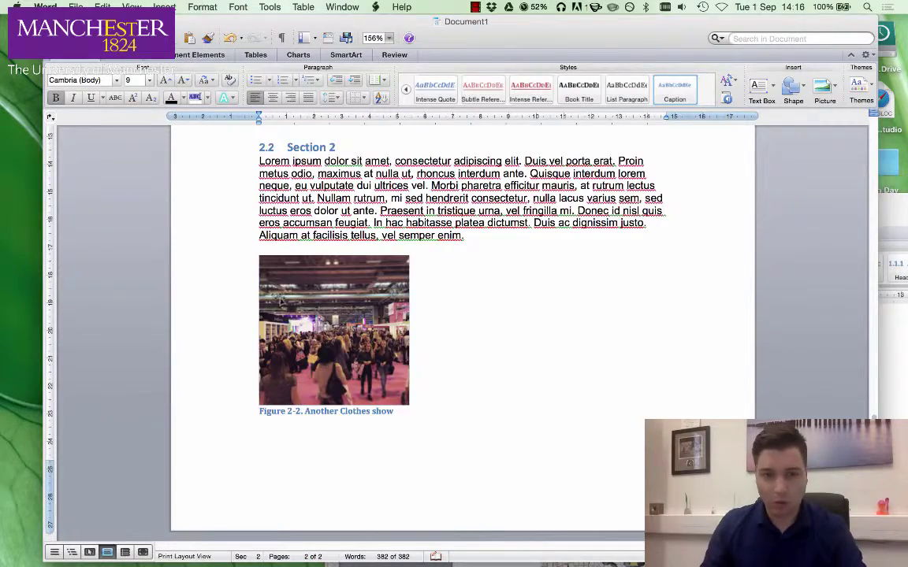
Remove the empty line between the "Another Manchester Bee" caption and the section 2.2 heading.
{"action": "scroll", "coordinate": [299, 362], "scroll_direction": "up", "scroll_amount": 5}
{"action": "scroll", "coordinate": [267, 319], "scroll_direction": "down", "scroll_amount": 3}
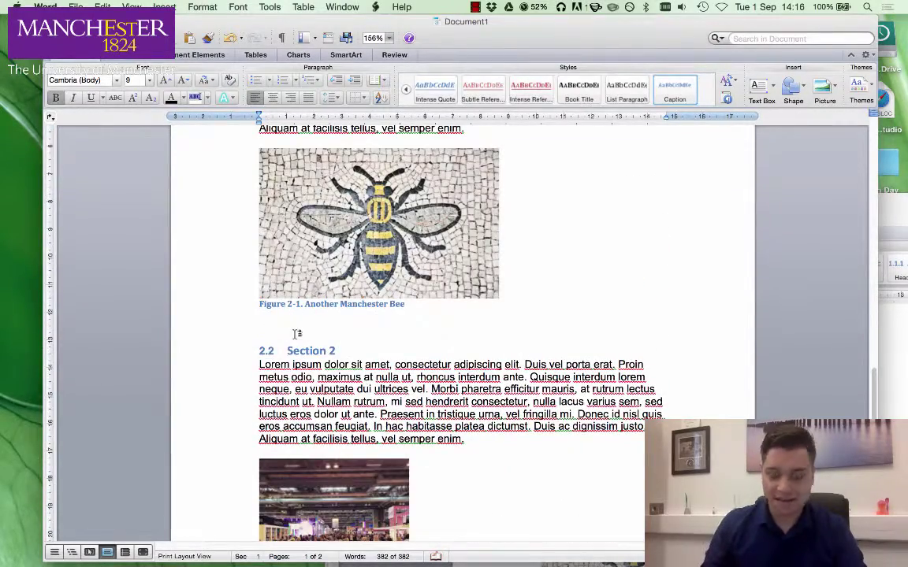
{"action": "left_click", "coordinate": [298, 334]}
{"action": "key", "text": "BackSpace"}
Add a new chapter heading reading "Chapter 3" directly above the existing Chapter 2 heading.
{"action": "scroll", "coordinate": [175, 343], "scroll_direction": "up", "scroll_amount": 5}
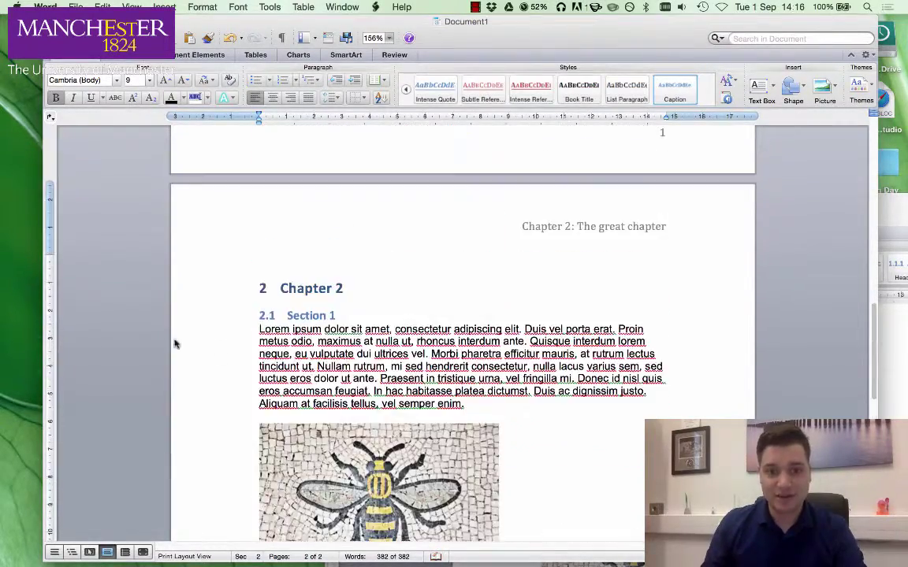
{"action": "left_click", "coordinate": [281, 288]}
{"action": "key", "text": "Return"}
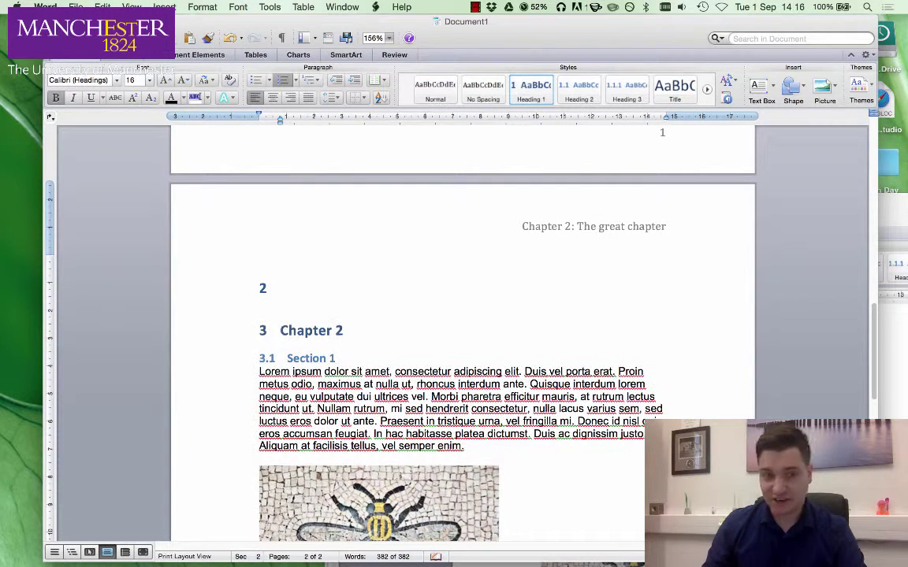
{"action": "left_click", "coordinate": [308, 287]}
{"action": "type", "text": "Chat"}
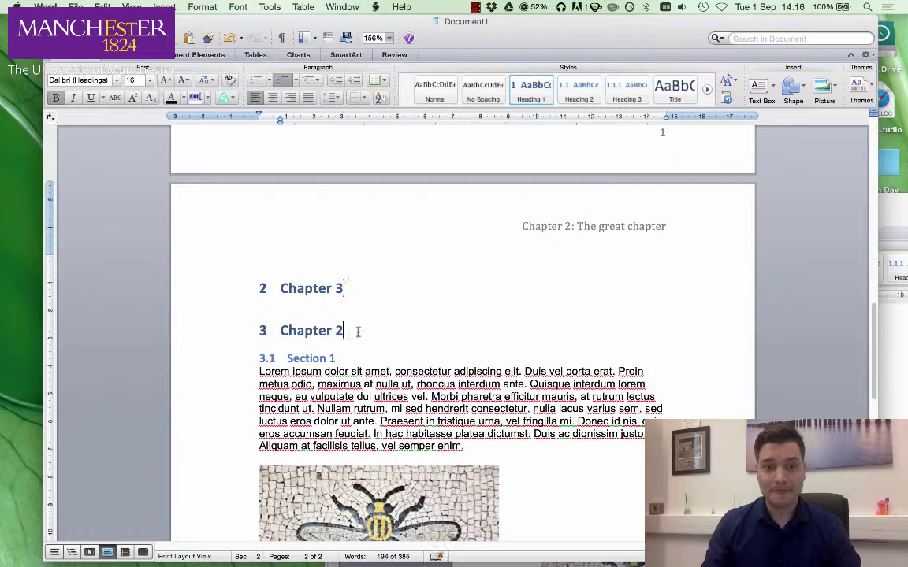
Correct the two chapter headings so the upper one reads "Chapter 2" and the lower one "Chapter 3".
{"action": "double_click", "coordinate": [339, 316]}
{"action": "left_click", "coordinate": [352, 304]}
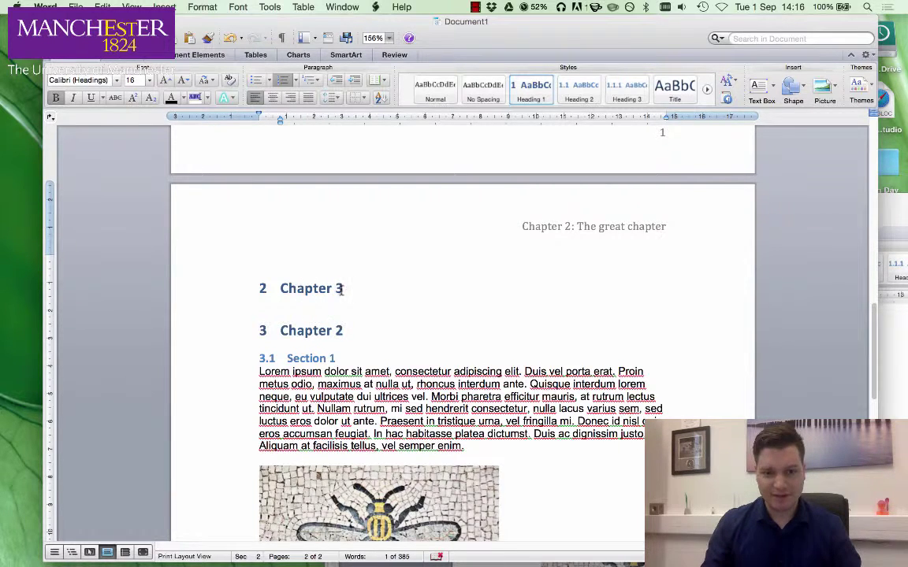
{"action": "key", "text": "BackSpace"}
{"action": "type", "text": "2"}
{"action": "double_click", "coordinate": [340, 330]}
{"action": "type", "text": "3"}
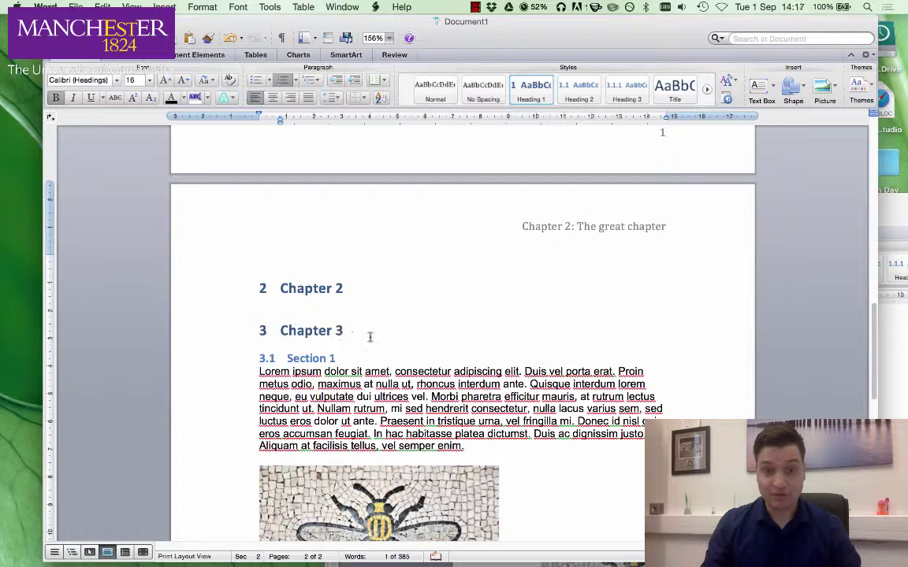
Select the whole document and update its fields to refresh the figure caption numbers.
{"action": "scroll", "coordinate": [315, 335], "scroll_direction": "down", "scroll_amount": 5}
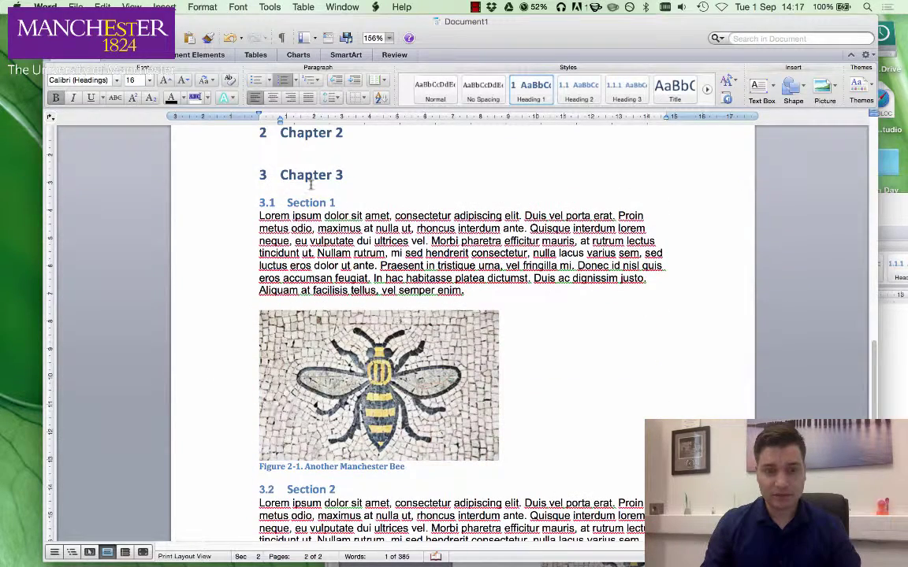
{"action": "left_click", "coordinate": [102, 7]}
{"action": "left_click", "coordinate": [121, 152]}
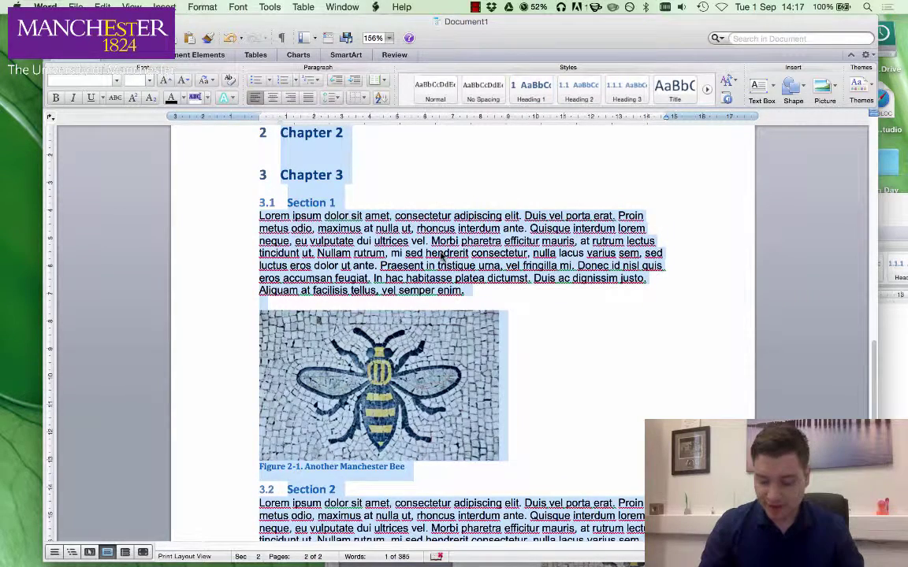
{"action": "key", "text": "F9"}
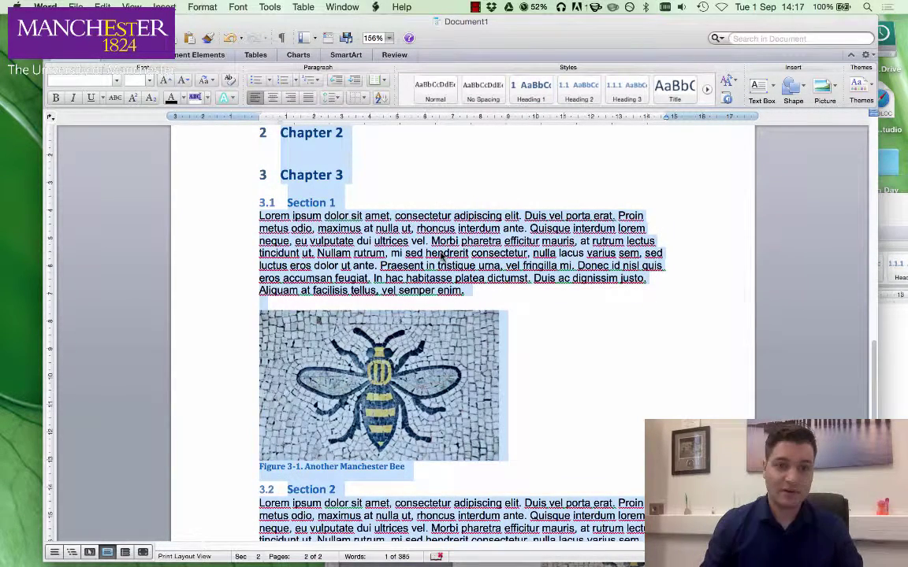
{"action": "left_click", "coordinate": [394, 247]}
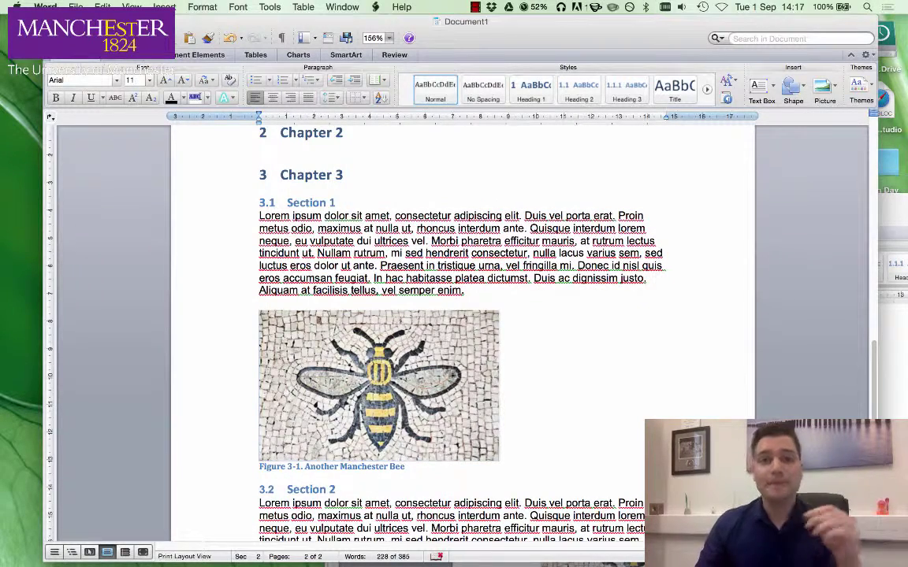
Check which heading style the caption numbering uses for chapters and compare it with the Chapter 3 heading's style, changing nothing.
{"action": "left_click", "coordinate": [336, 161]}
{"action": "left_click", "coordinate": [164, 8]}
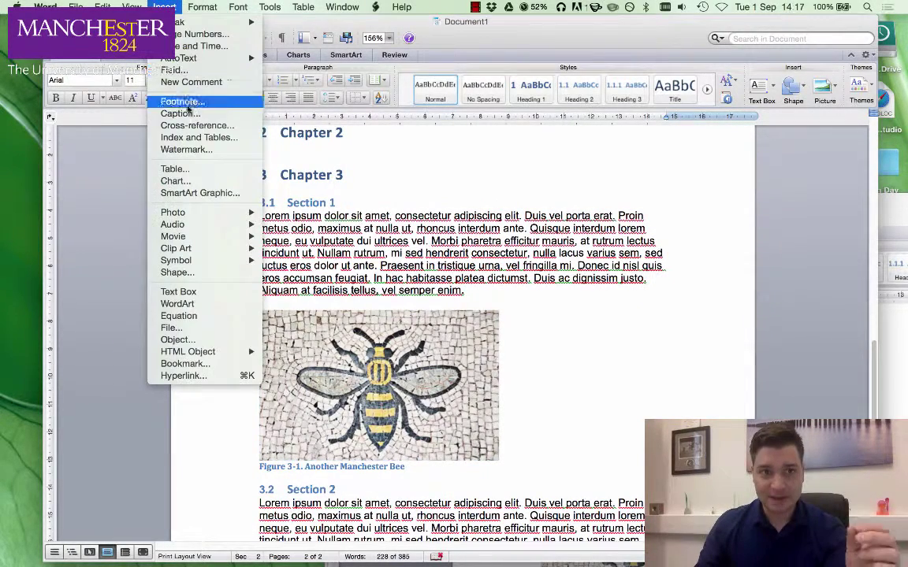
{"action": "left_click", "coordinate": [177, 109]}
{"action": "left_click", "coordinate": [338, 286]}
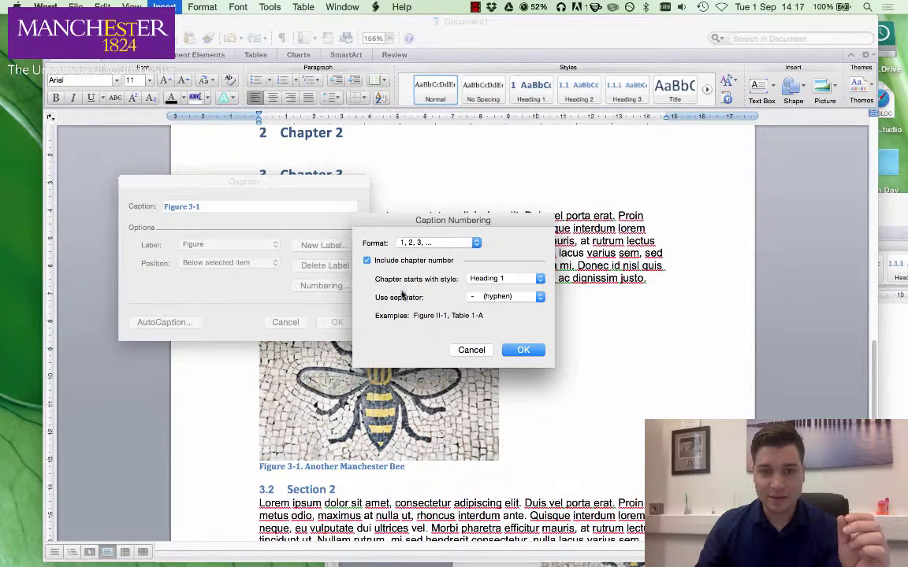
{"action": "left_click", "coordinate": [471, 350]}
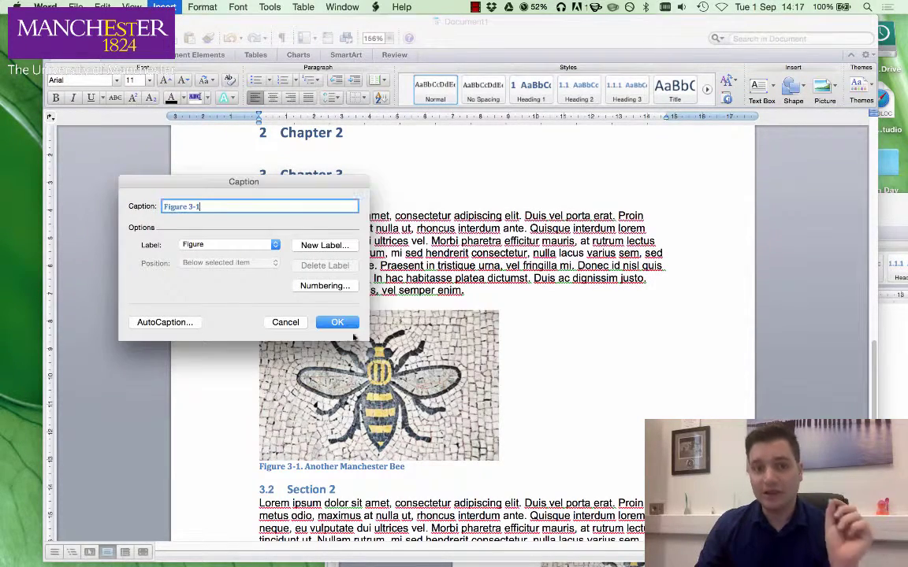
{"action": "left_click", "coordinate": [285, 321]}
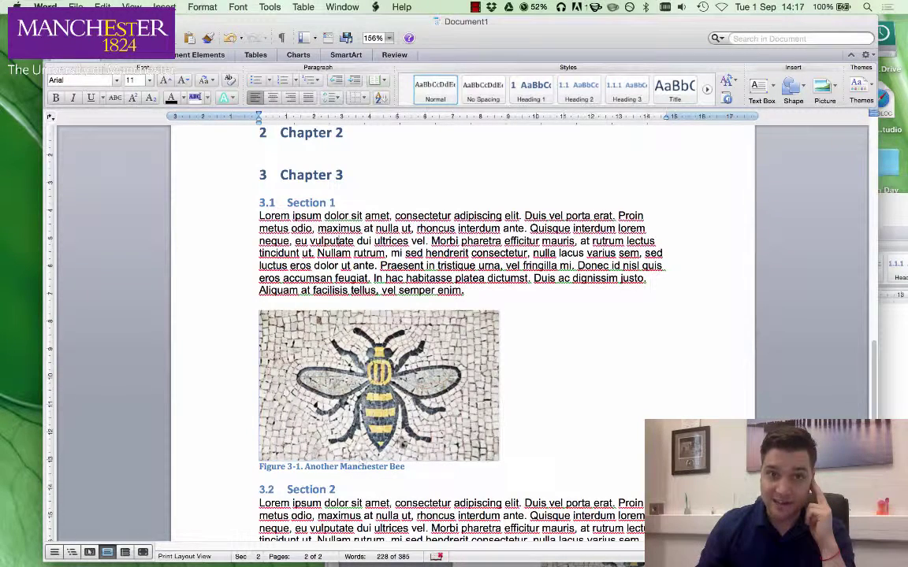
{"action": "left_click", "coordinate": [288, 172]}
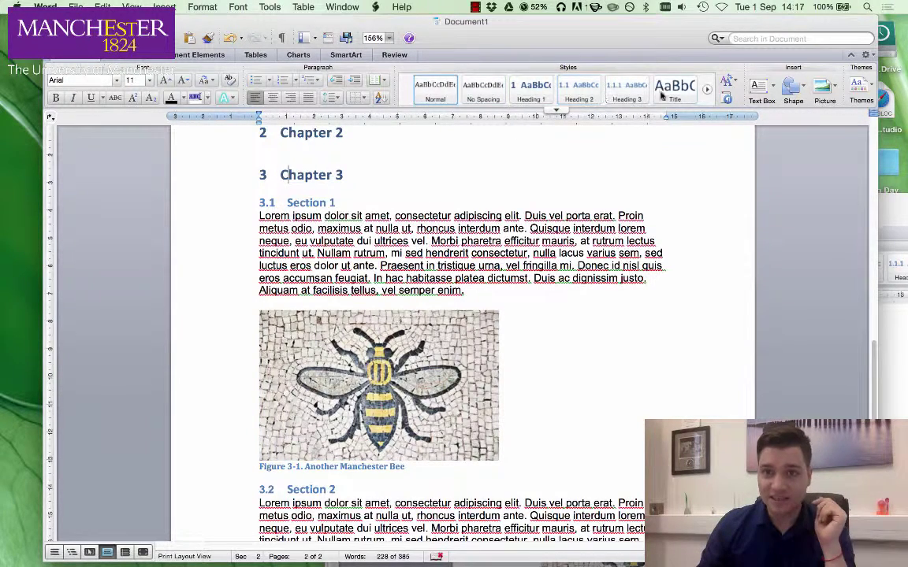
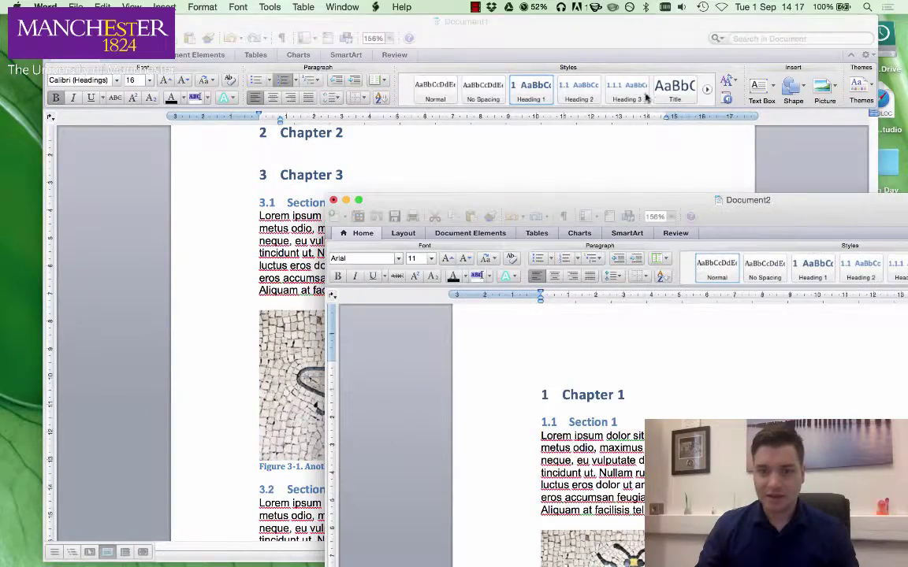
Bring Document2 over the current document and update all fields in it to renumber its figure captions.
{"action": "left_click_drag", "start_coordinate": [726, 199], "coordinate": [455, 21]}
{"action": "scroll", "coordinate": [246, 373], "scroll_direction": "down", "scroll_amount": 10}
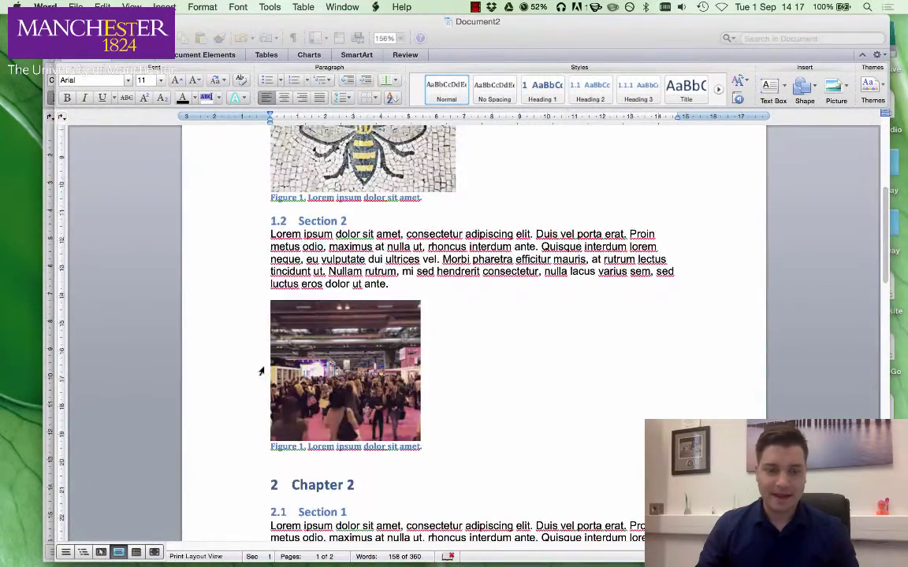
{"action": "scroll", "coordinate": [254, 369], "scroll_direction": "up", "scroll_amount": 8}
{"action": "scroll", "coordinate": [254, 369], "scroll_direction": "down", "scroll_amount": 4}
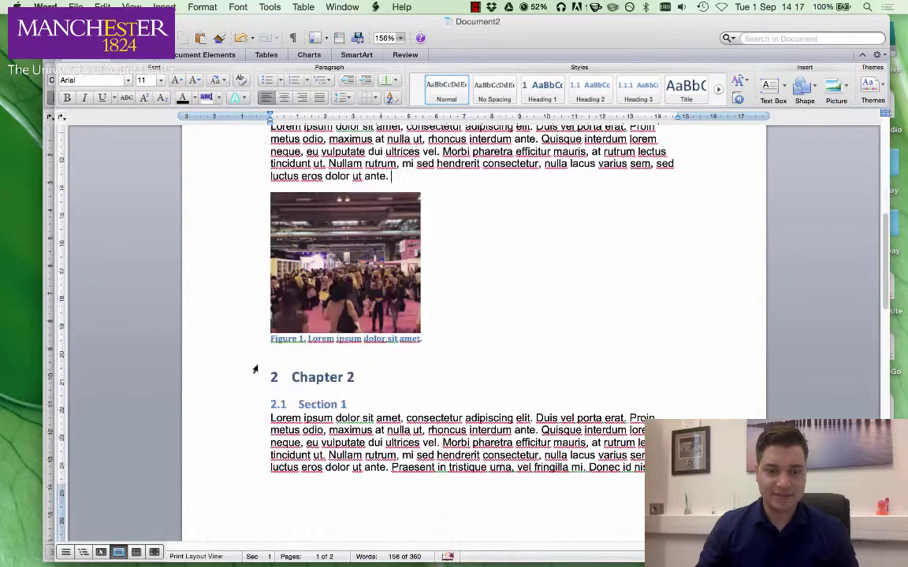
{"action": "key", "text": "super+a"}
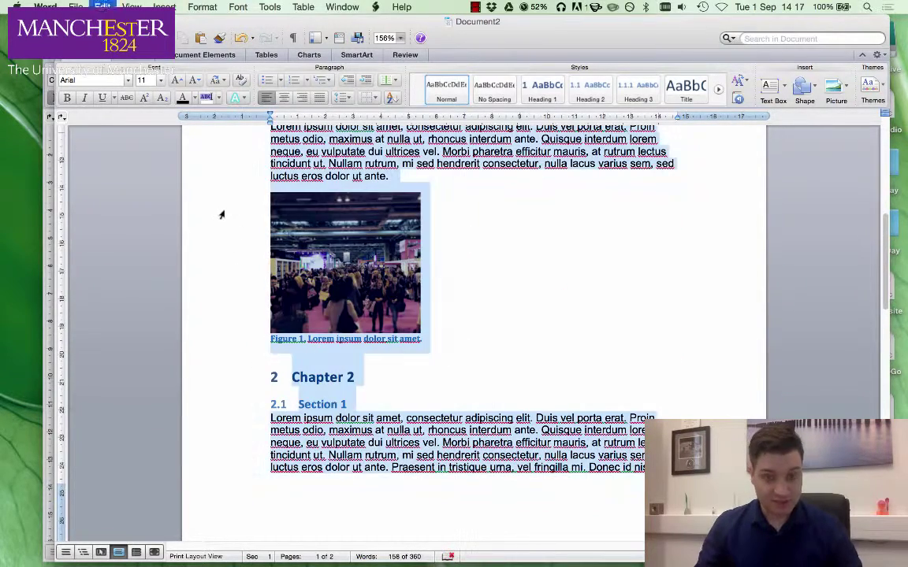
{"action": "key", "text": "F9"}
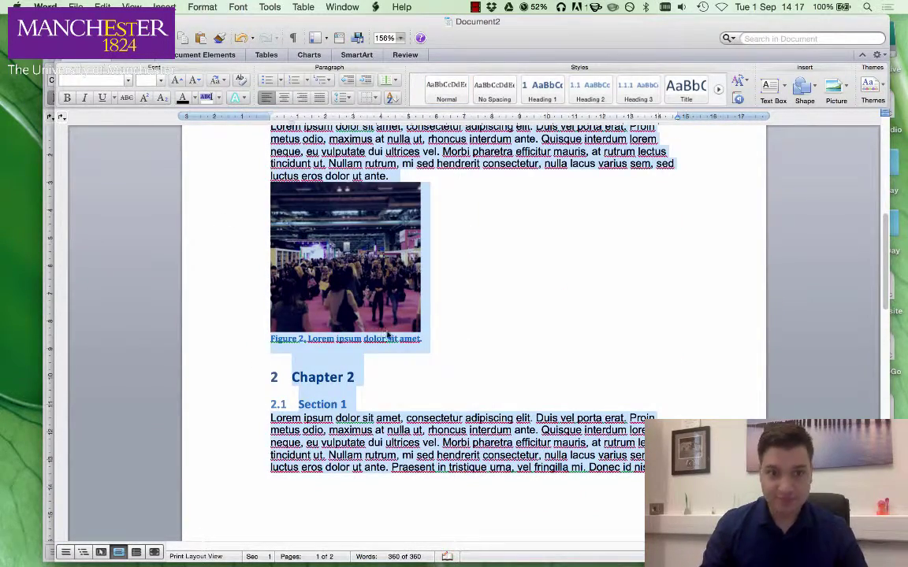
Examine the numbering of the figure captions throughout both chapters of Document2.
{"action": "left_click", "coordinate": [223, 221]}
{"action": "scroll", "coordinate": [223, 221], "scroll_direction": "up", "scroll_amount": 8}
{"action": "scroll", "coordinate": [331, 299], "scroll_direction": "down", "scroll_amount": 1}
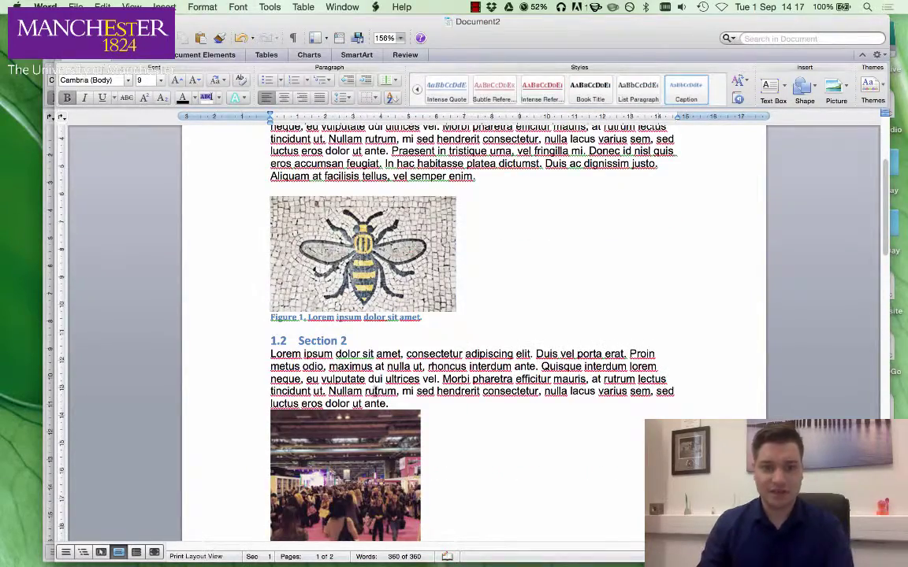
{"action": "left_click", "coordinate": [398, 401]}
{"action": "scroll", "coordinate": [370, 378], "scroll_direction": "down", "scroll_amount": 5}
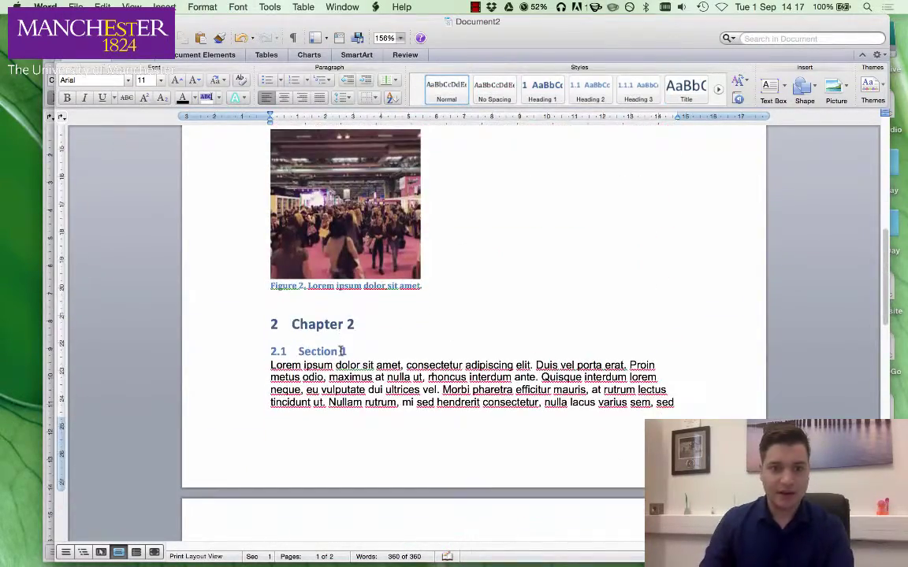
{"action": "scroll", "coordinate": [298, 300], "scroll_direction": "up", "scroll_amount": 7}
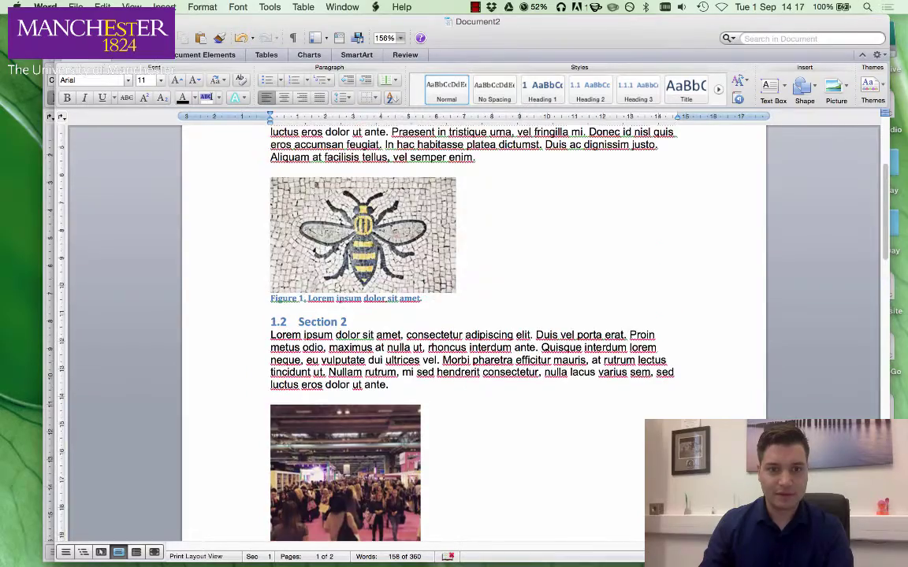
{"action": "scroll", "coordinate": [363, 273], "scroll_direction": "up", "scroll_amount": 3}
{"action": "scroll", "coordinate": [361, 284], "scroll_direction": "down", "scroll_amount": 15}
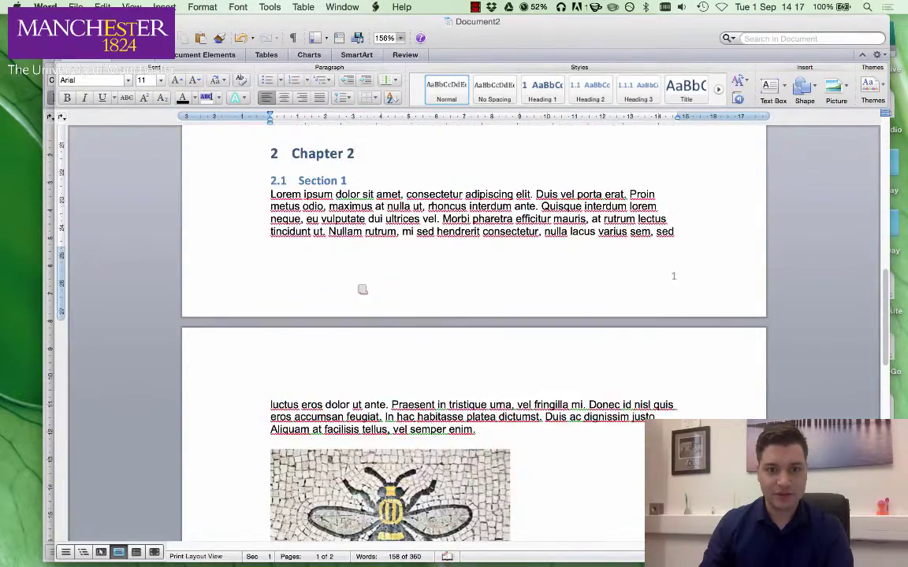
{"action": "scroll", "coordinate": [359, 283], "scroll_direction": "down", "scroll_amount": 6}
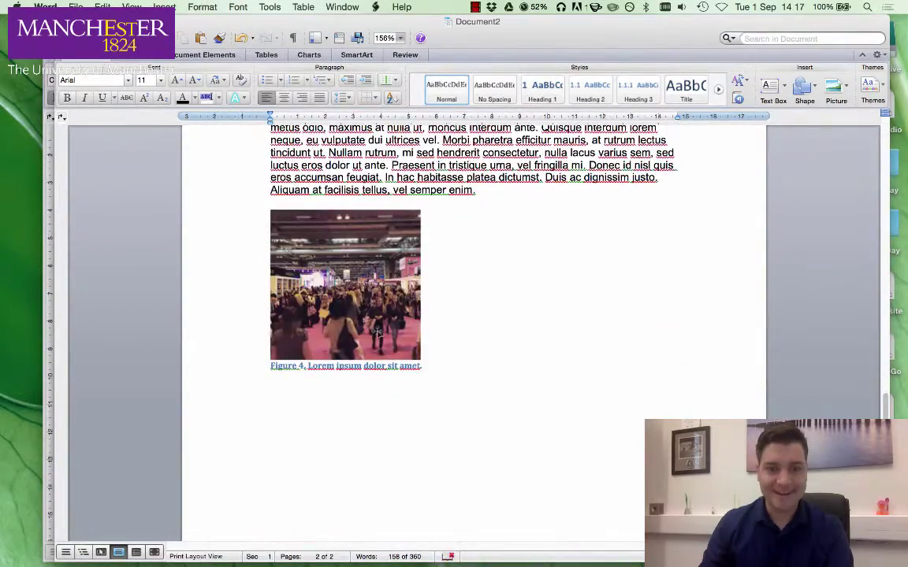
{"action": "scroll", "coordinate": [477, 384], "scroll_direction": "up", "scroll_amount": 20}
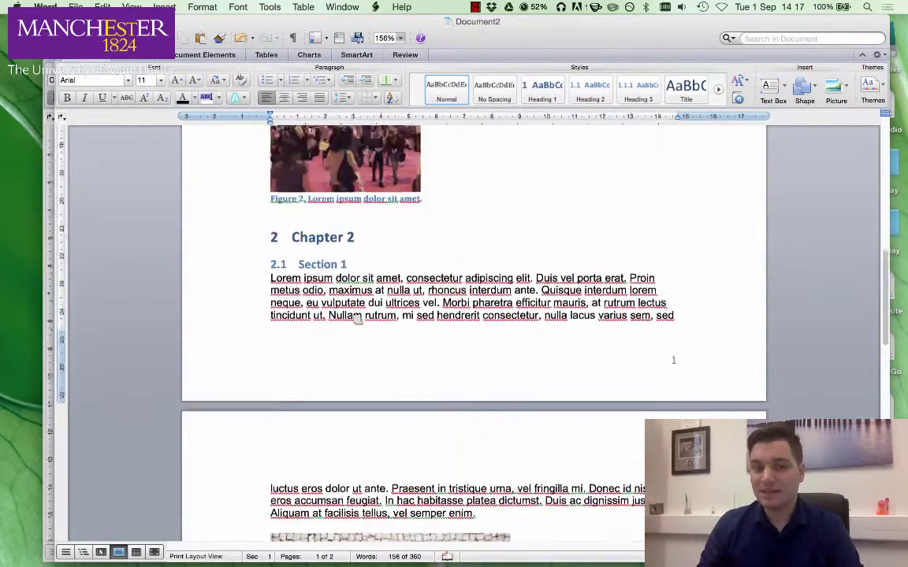
{"action": "scroll", "coordinate": [300, 261], "scroll_direction": "up", "scroll_amount": 4}
{"action": "scroll", "coordinate": [299, 262], "scroll_direction": "down", "scroll_amount": 5}
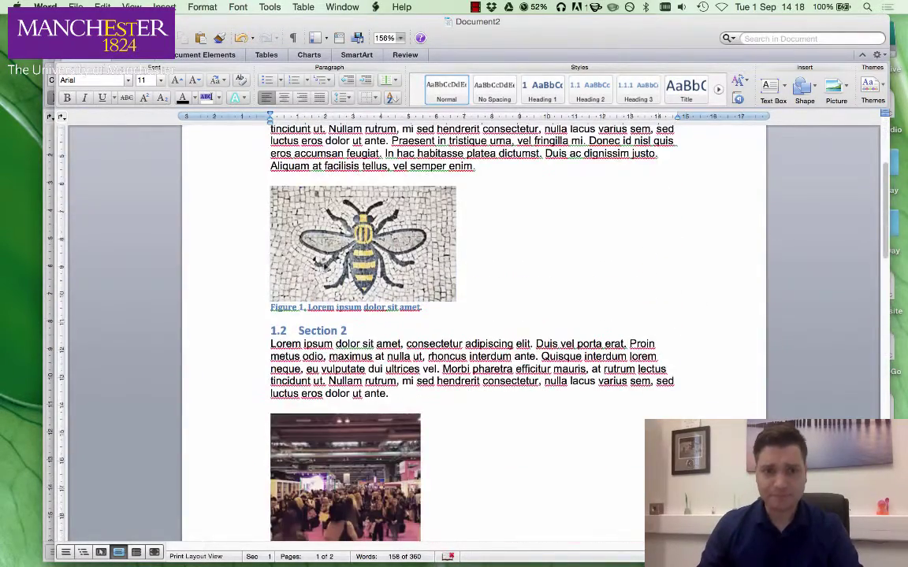
Add an empty line after the bee picture in section 1.1 and insert the caption "Figure 1-1. A Manchester Bee" below the picture.
{"action": "left_click", "coordinate": [345, 234]}
{"action": "left_click", "coordinate": [494, 293]}
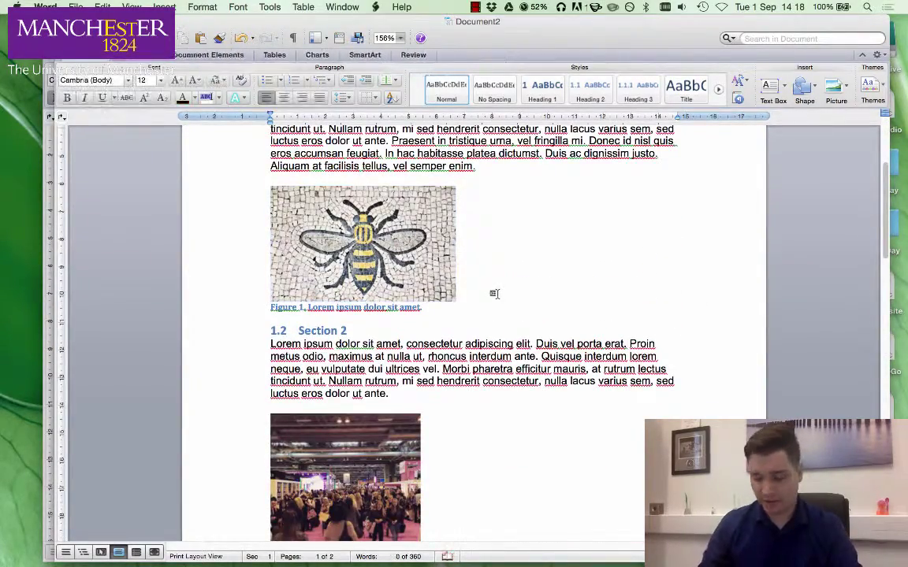
{"action": "key", "text": "Return"}
{"action": "left_click", "coordinate": [387, 234]}
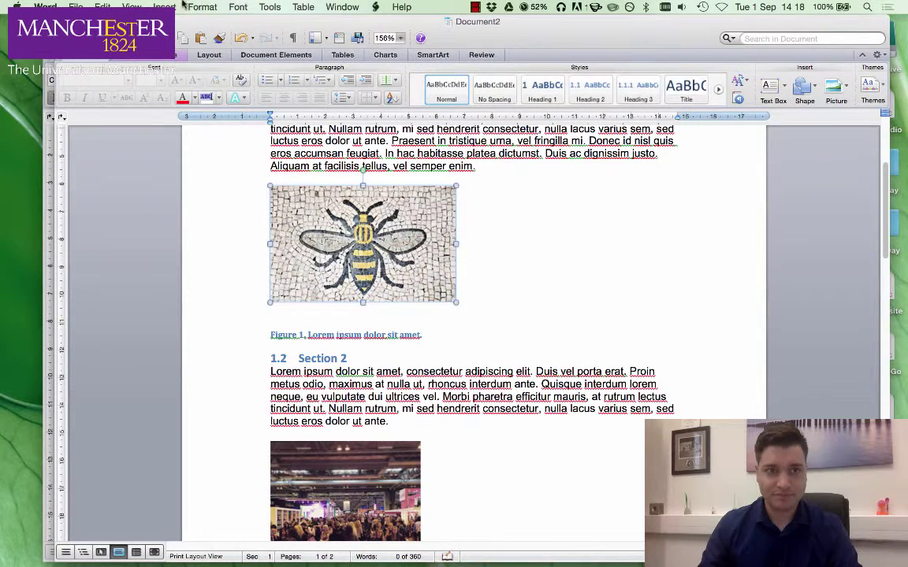
{"action": "left_click", "coordinate": [164, 7]}
{"action": "left_click", "coordinate": [197, 119]}
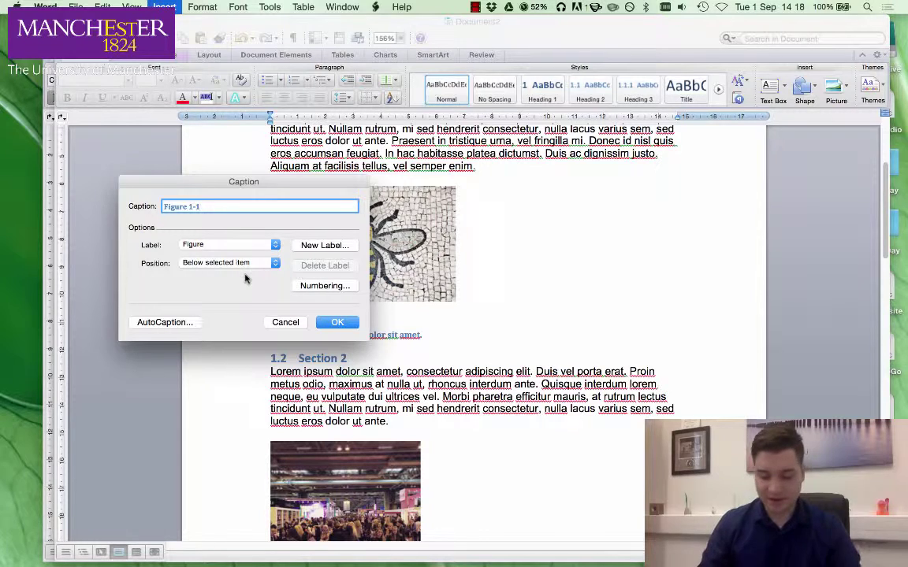
{"action": "type", "text": ". A Manchester B"}
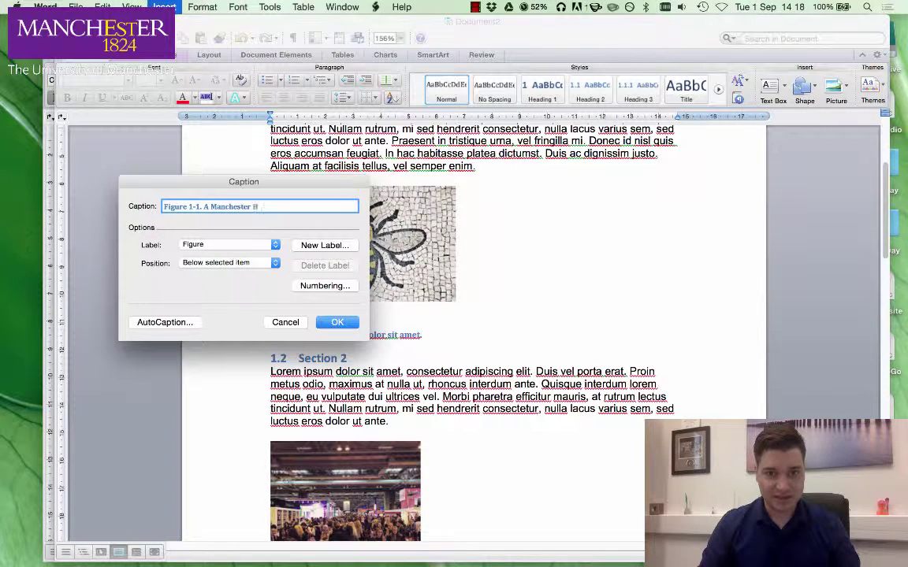
{"action": "type", "text": "ee"}
{"action": "left_click", "coordinate": [337, 323]}
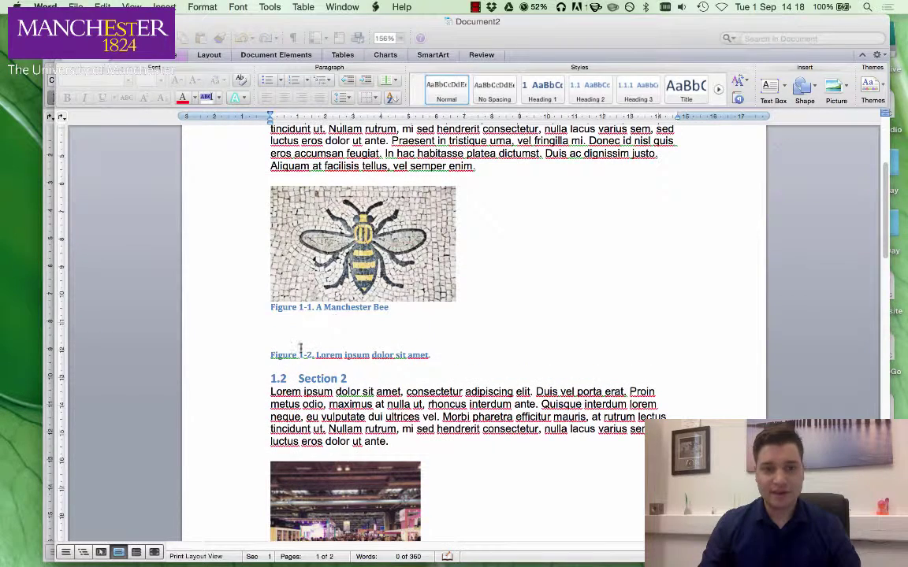
Move the text "Lorem ipsum dolor sit amet." from the Figure 1-2 caption over the Figure 1-1 description, and delete the emptied caption with its blank line.
{"action": "left_click_drag", "start_coordinate": [390, 308], "coordinate": [316, 308]}
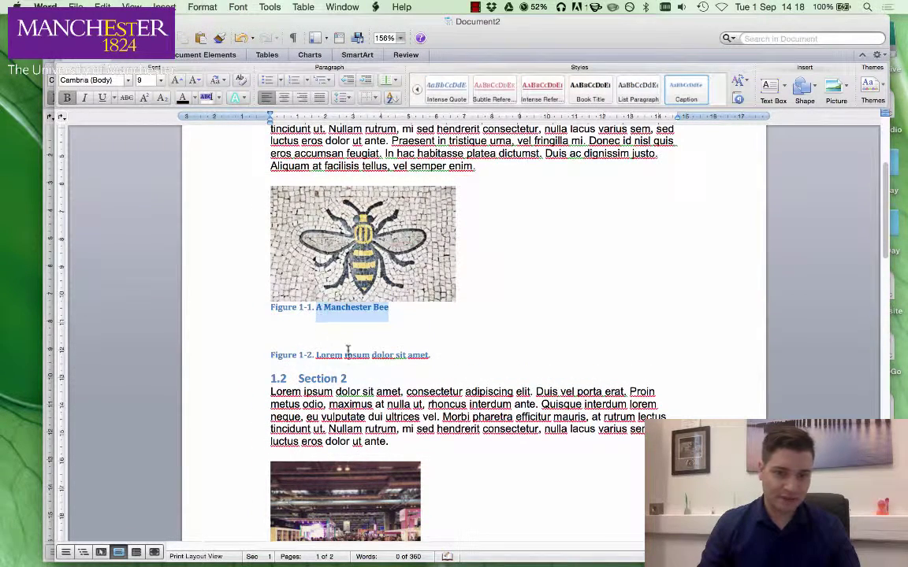
{"action": "left_click", "coordinate": [315, 329]}
{"action": "left_click_drag", "start_coordinate": [430, 359], "coordinate": [315, 356]}
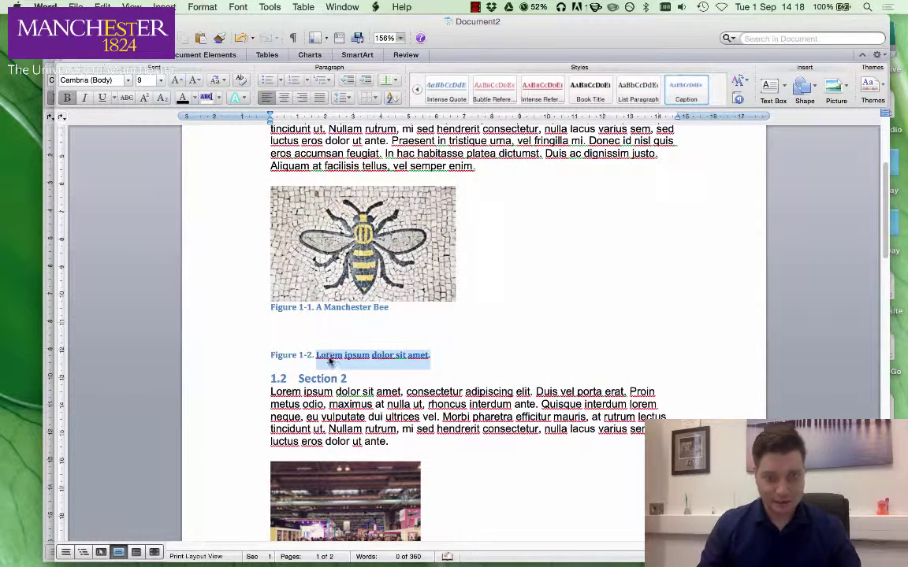
{"action": "key", "text": "BackSpace"}
{"action": "left_click_drag", "start_coordinate": [396, 318], "coordinate": [332, 311]}
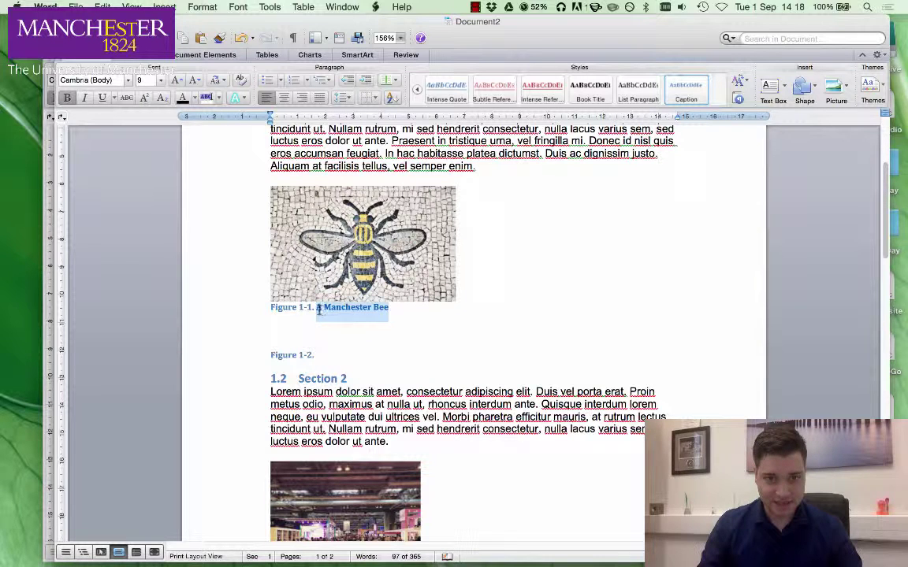
{"action": "type", "text": "Lorem ipsum dolor sit amet."}
{"action": "left_click_drag", "start_coordinate": [325, 356], "coordinate": [266, 336]}
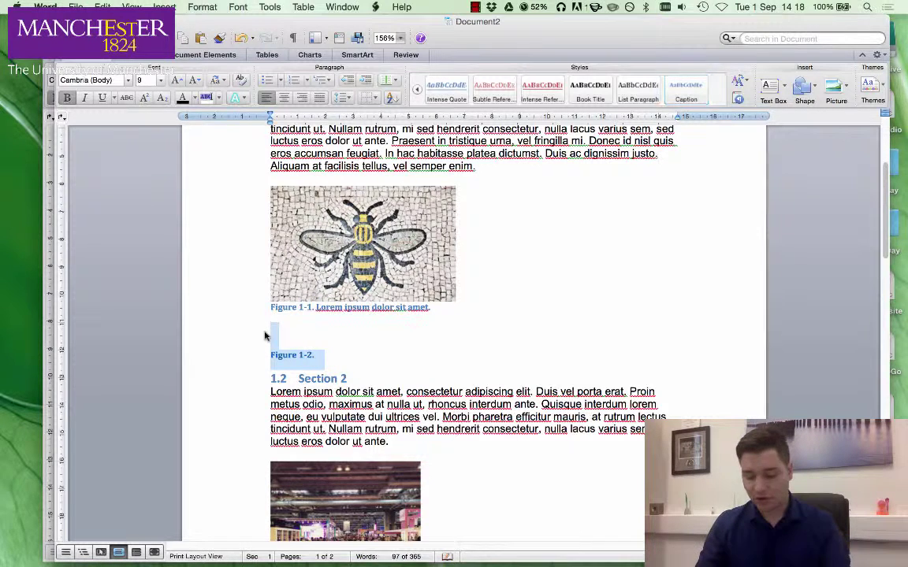
{"action": "key", "text": "BackSpace"}
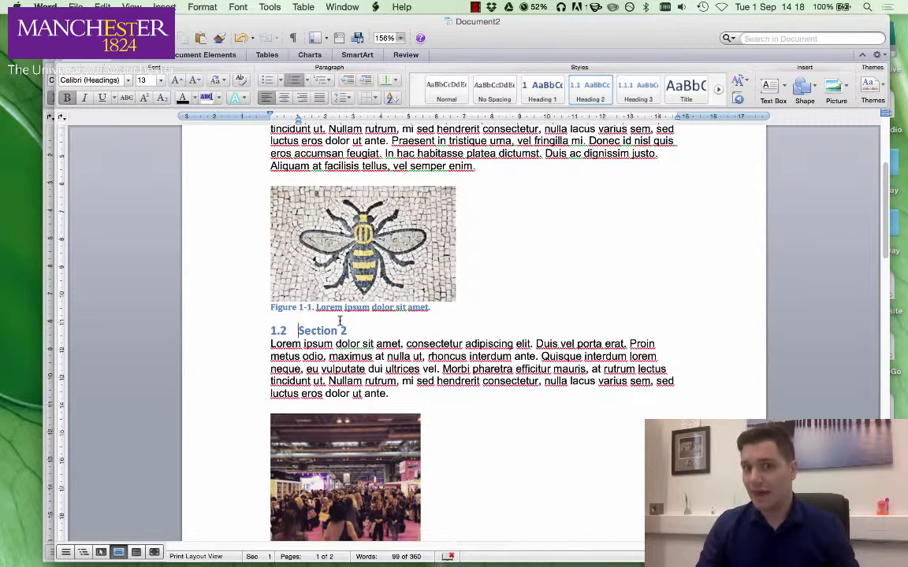
Compare the figure numbers in the captions of both chapters with the section 1.1 caption.
{"action": "left_click_drag", "start_coordinate": [272, 307], "coordinate": [317, 312]}
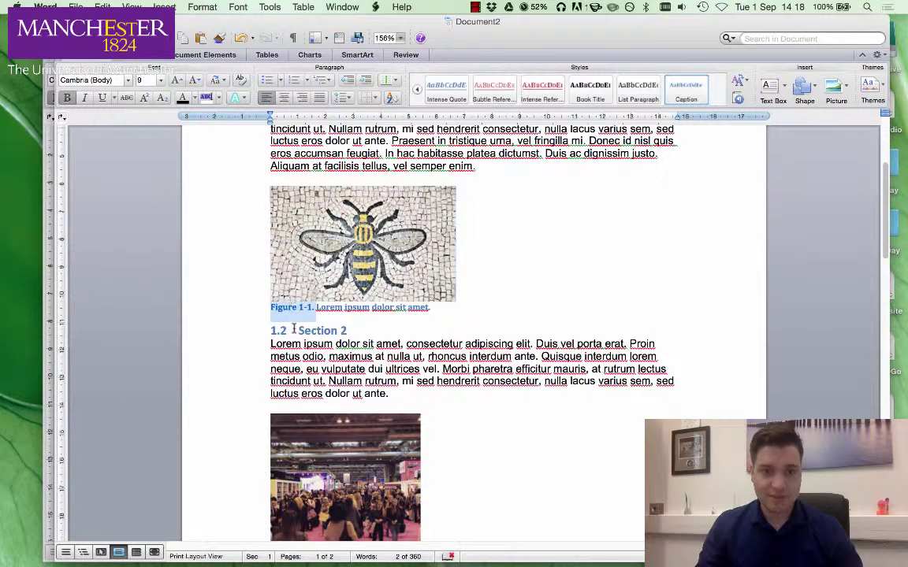
{"action": "scroll", "coordinate": [295, 326], "scroll_direction": "down", "scroll_amount": 5}
{"action": "left_click_drag", "start_coordinate": [315, 403], "coordinate": [270, 403]}
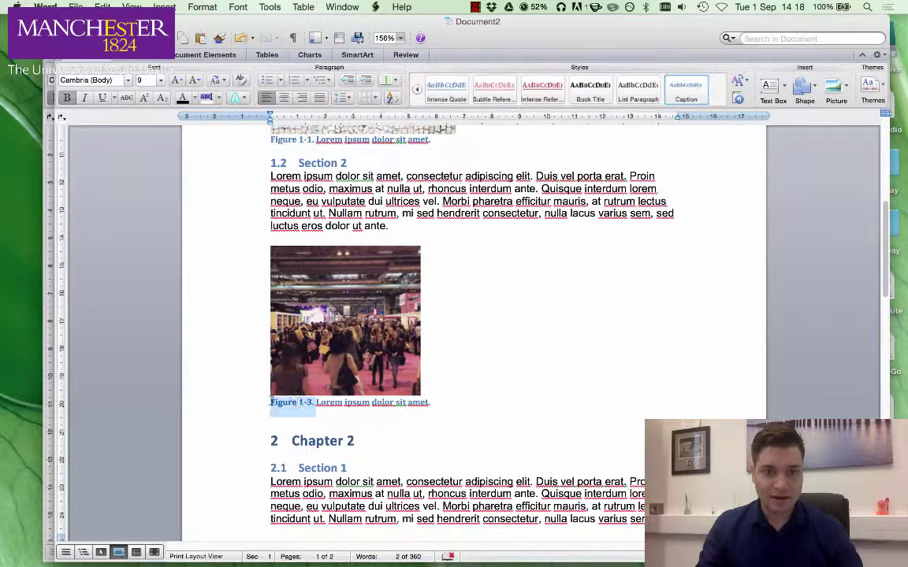
{"action": "scroll", "coordinate": [337, 413], "scroll_direction": "down", "scroll_amount": 8}
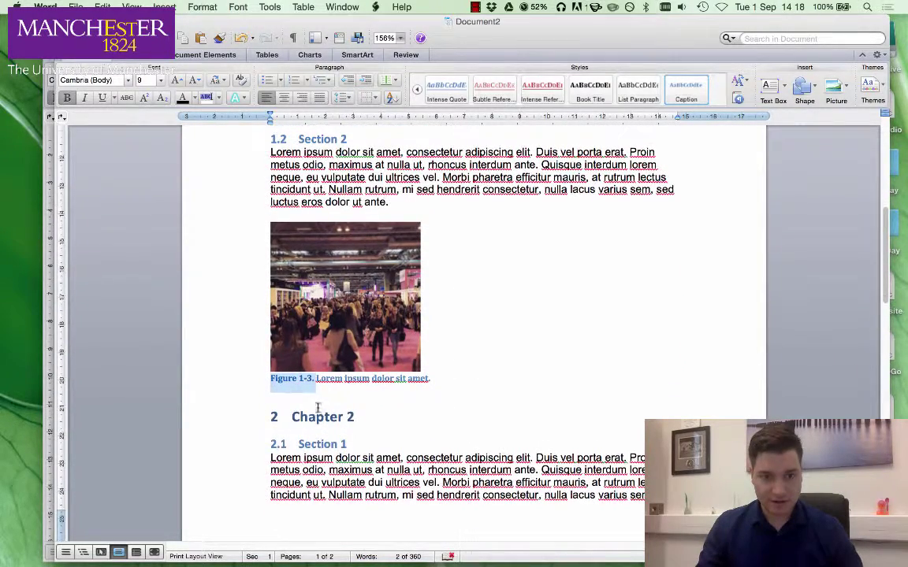
{"action": "scroll", "coordinate": [313, 363], "scroll_direction": "down", "scroll_amount": 15}
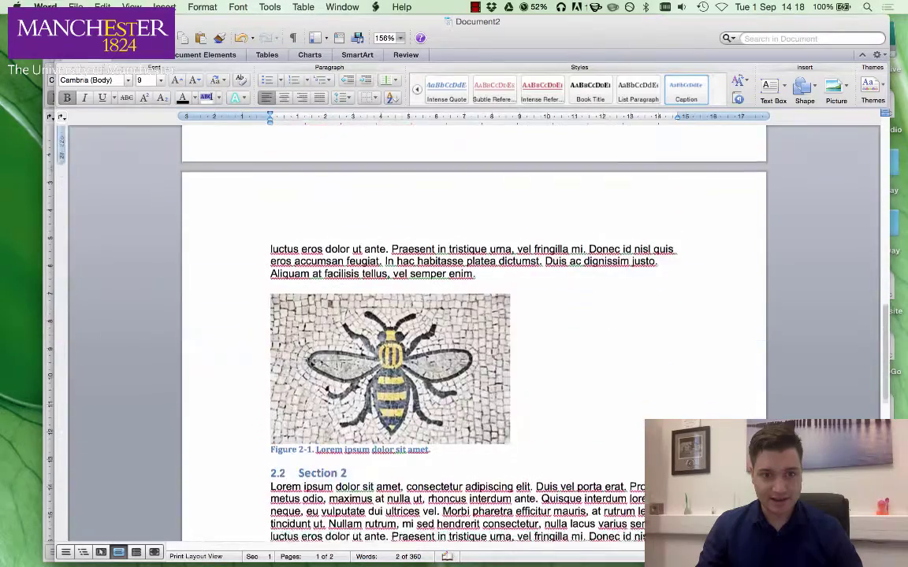
{"action": "scroll", "coordinate": [315, 421], "scroll_direction": "up", "scroll_amount": 20}
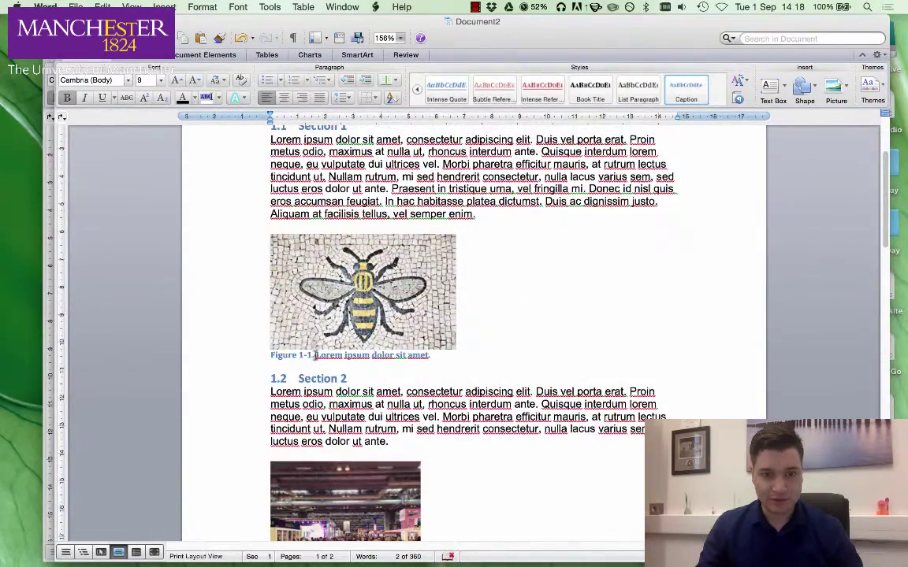
{"action": "scroll", "coordinate": [347, 358], "scroll_direction": "down", "scroll_amount": 10}
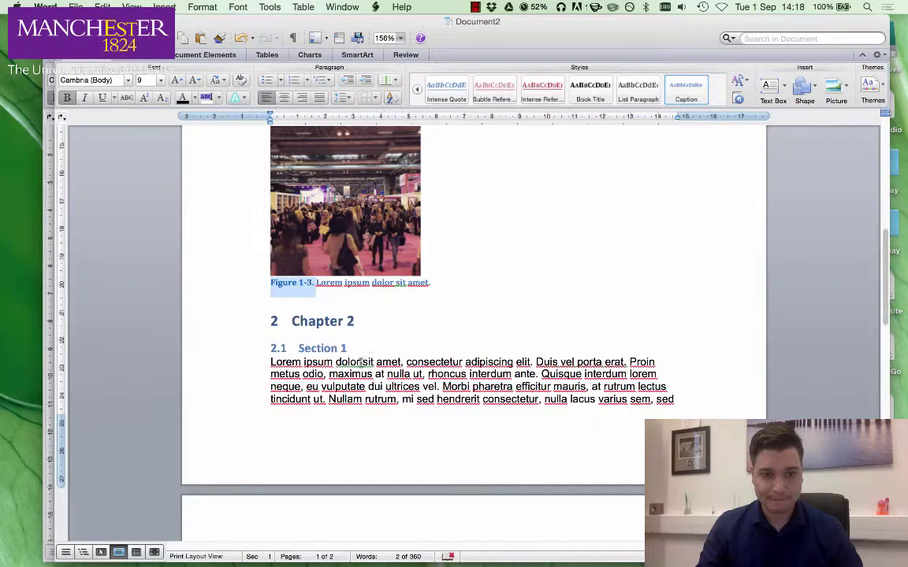
Update all fields in Document2 to renumber the figure captions, and check the captions from section 1.2 to section 2.2.
{"action": "left_click", "coordinate": [324, 282]}
{"action": "left_click", "coordinate": [102, 6]}
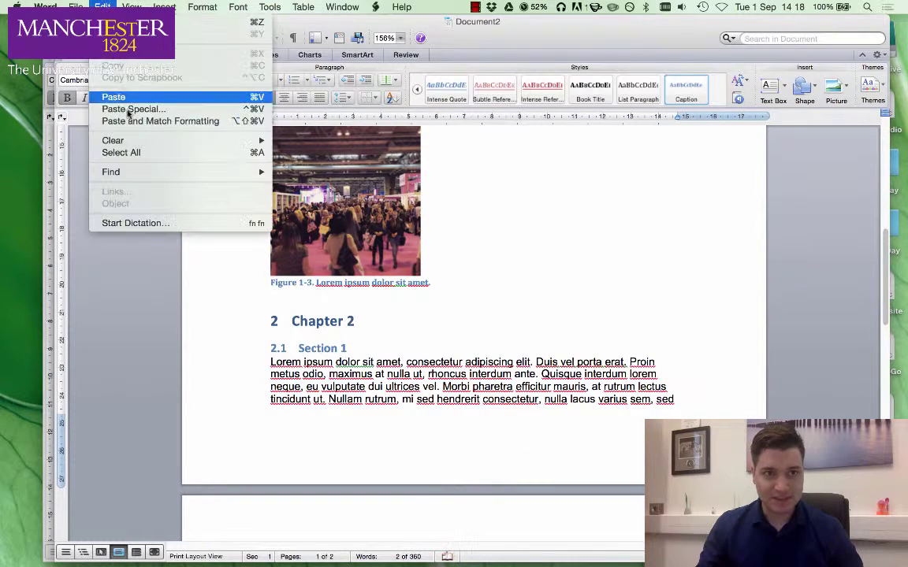
{"action": "left_click", "coordinate": [126, 152]}
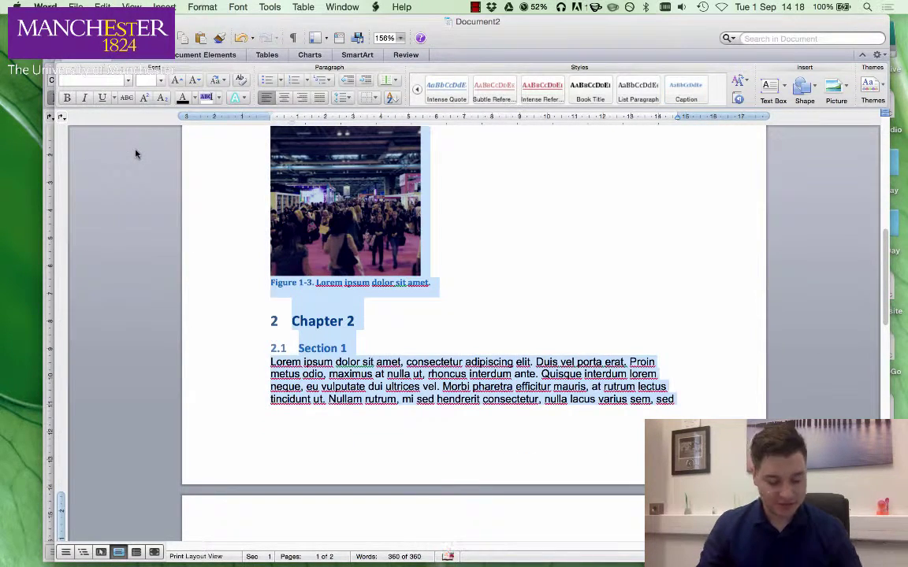
{"action": "key", "text": "F9"}
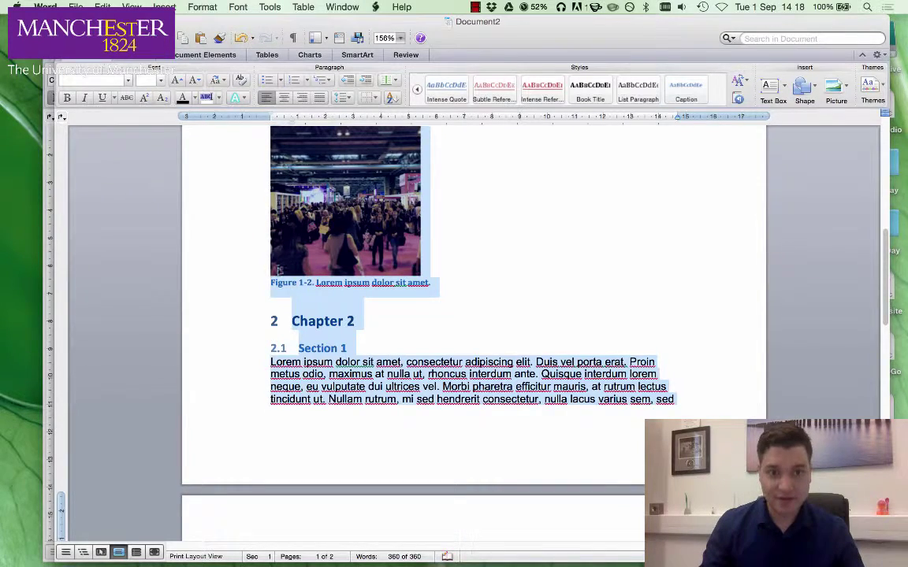
{"action": "left_click", "coordinate": [299, 283]}
{"action": "scroll", "coordinate": [308, 291], "scroll_direction": "down", "scroll_amount": 10}
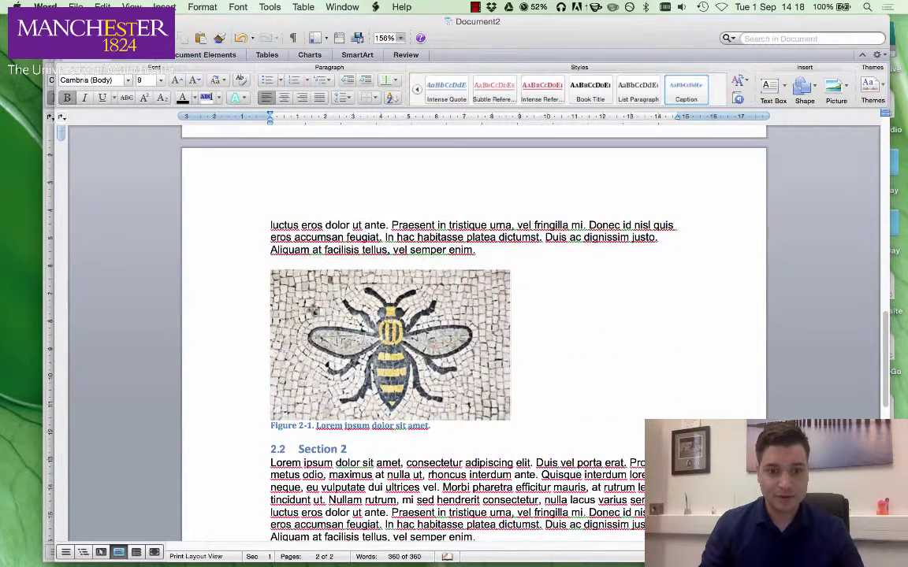
{"action": "scroll", "coordinate": [300, 428], "scroll_direction": "down", "scroll_amount": 5}
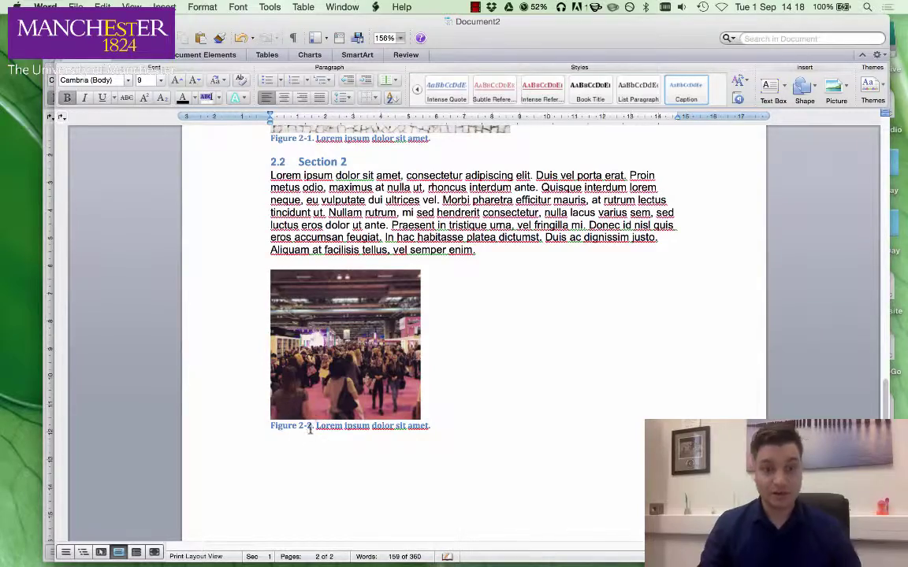
{"action": "scroll", "coordinate": [270, 293], "scroll_direction": "up", "scroll_amount": 1}
Return to Document1 and review its figure captions and chapter headers, opening and closing the Section 1 footer without editing it.
{"action": "scroll", "coordinate": [271, 293], "scroll_direction": "up", "scroll_amount": 8}
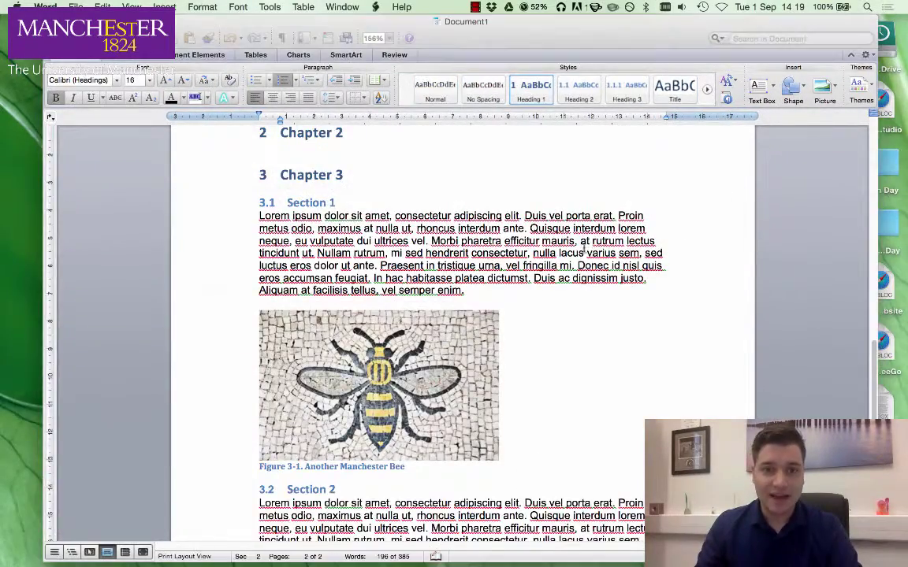
{"action": "scroll", "coordinate": [471, 239], "scroll_direction": "up", "scroll_amount": 3}
{"action": "scroll", "coordinate": [475, 238], "scroll_direction": "up", "scroll_amount": 6}
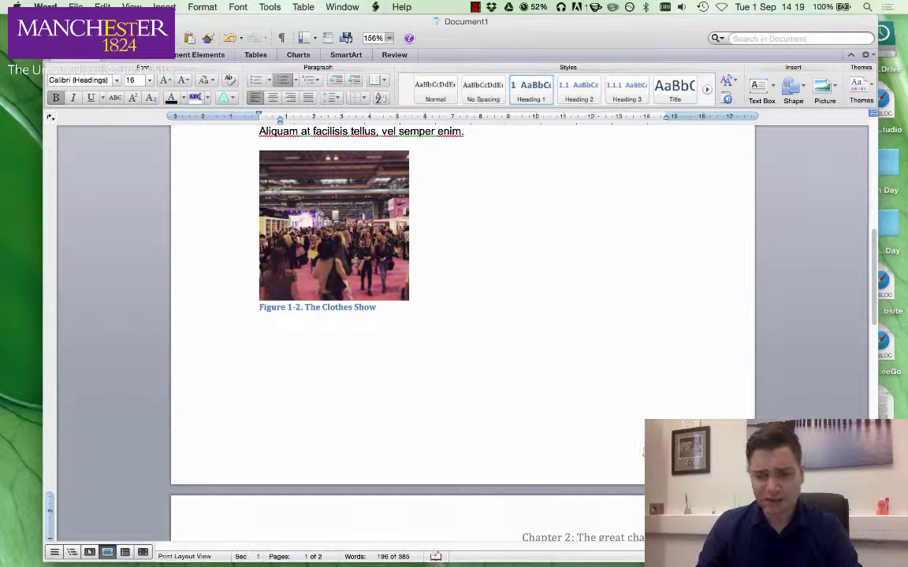
{"action": "double_click", "coordinate": [579, 407]}
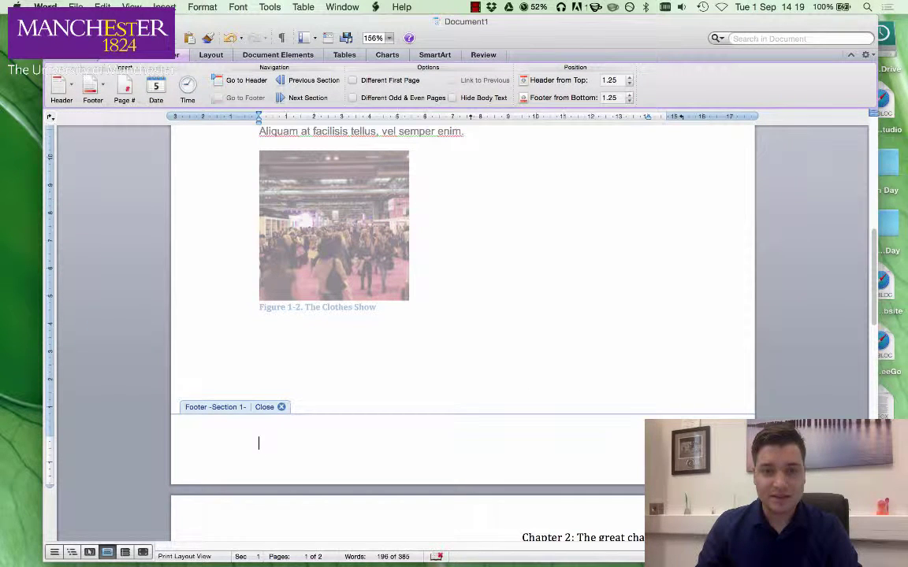
{"action": "double_click", "coordinate": [534, 271]}
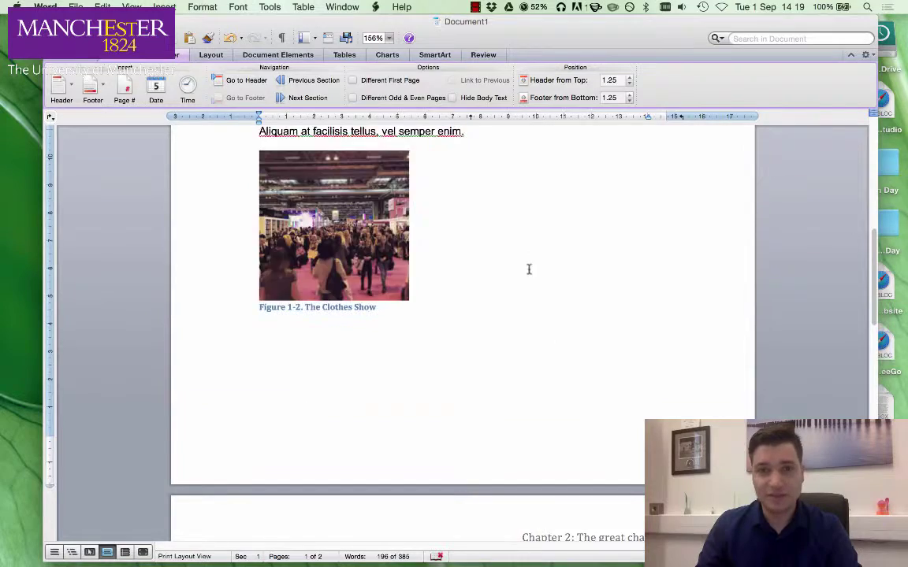
{"action": "scroll", "coordinate": [472, 244], "scroll_direction": "down", "scroll_amount": 3}
{"action": "scroll", "coordinate": [314, 193], "scroll_direction": "up", "scroll_amount": 10}
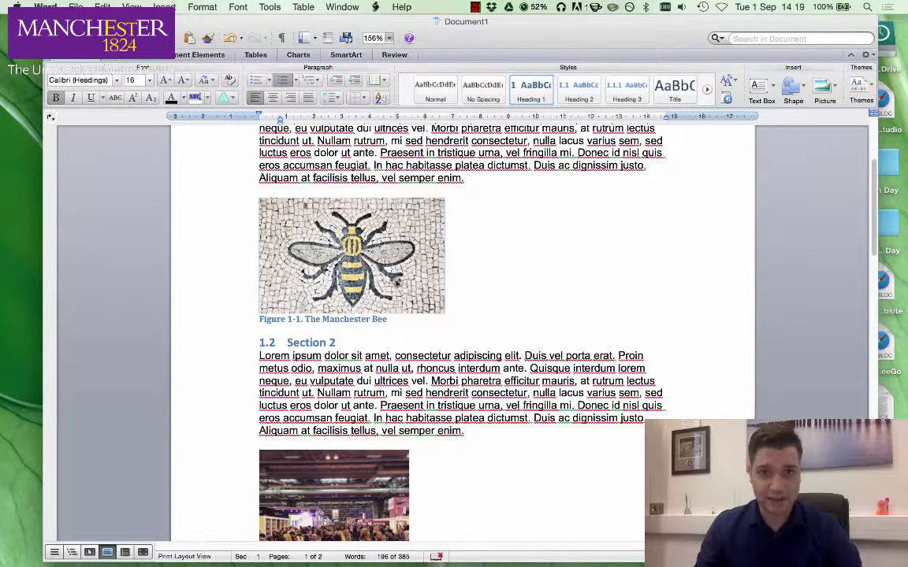
{"action": "left_click", "coordinate": [475, 7]}
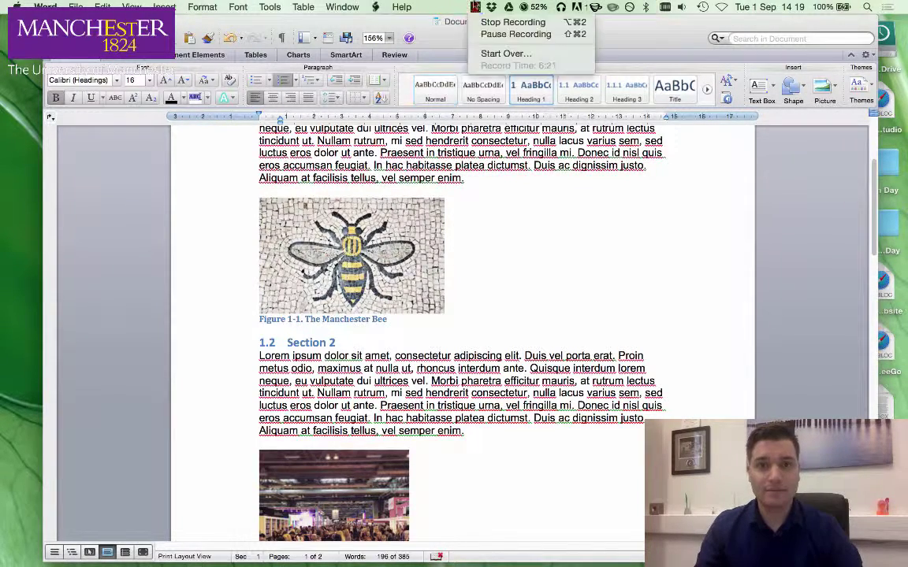
{"action": "left_click", "coordinate": [504, 53]}
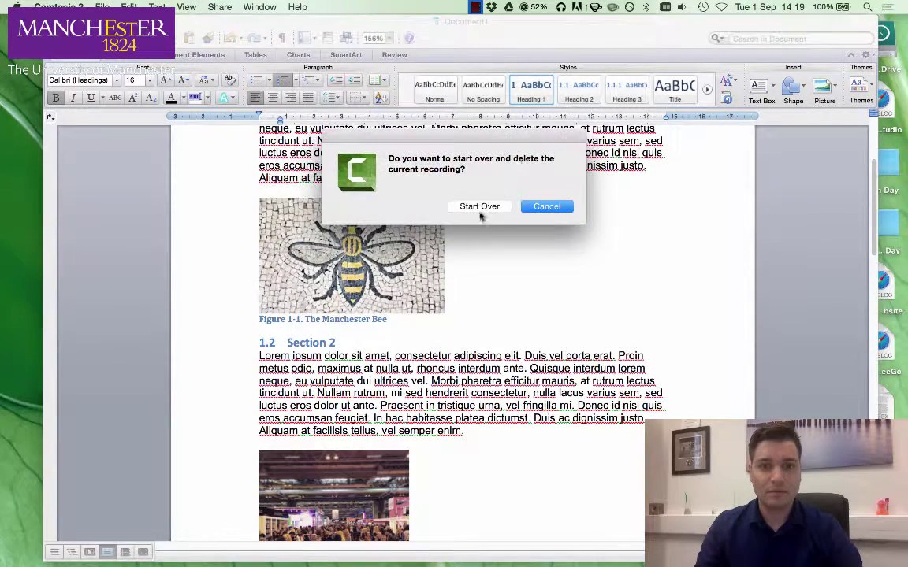